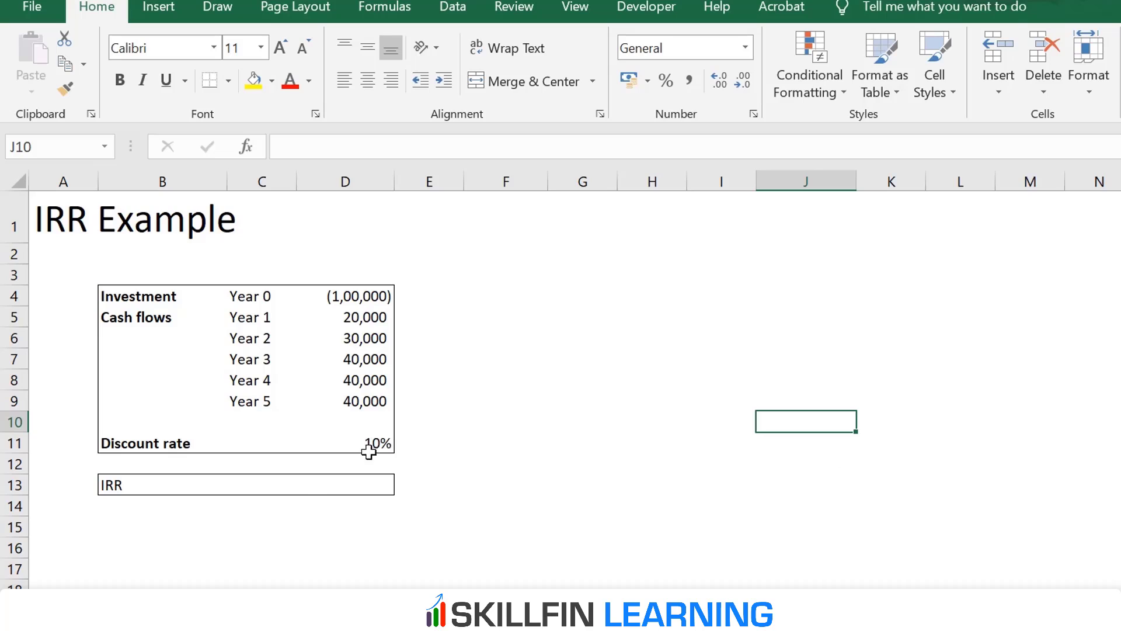
- Calculate the IRR in D13 with =IRR(D4:D9), covering the Year 0 investment and the five yearly cash flows
{"action": "left_click", "coordinate": [320, 490]}
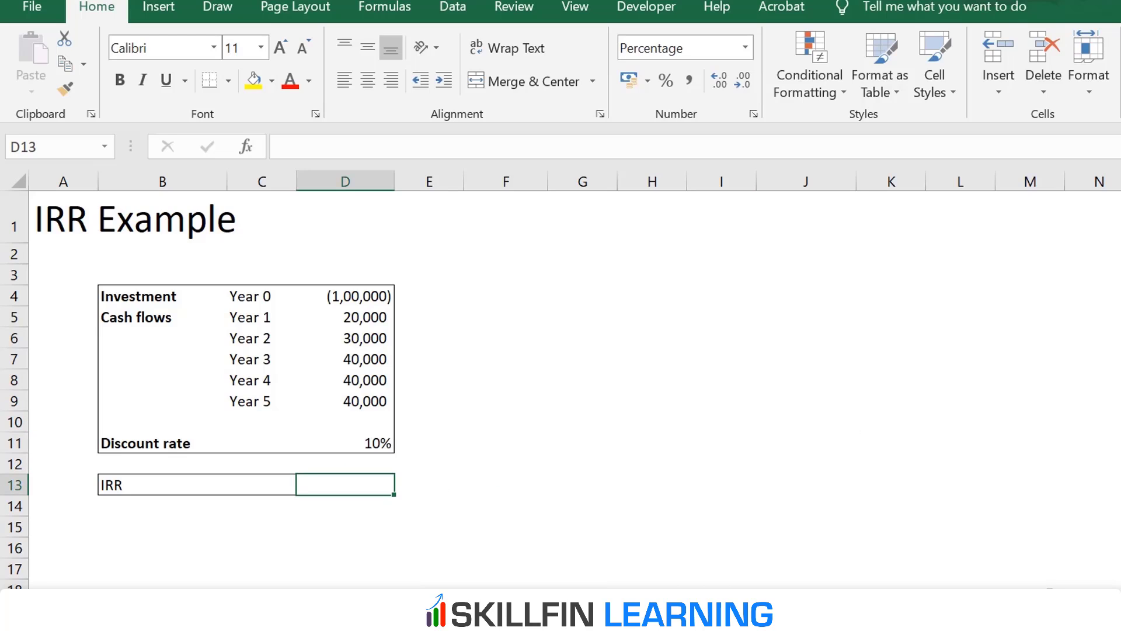
{"action": "type", "text": "=irr("}
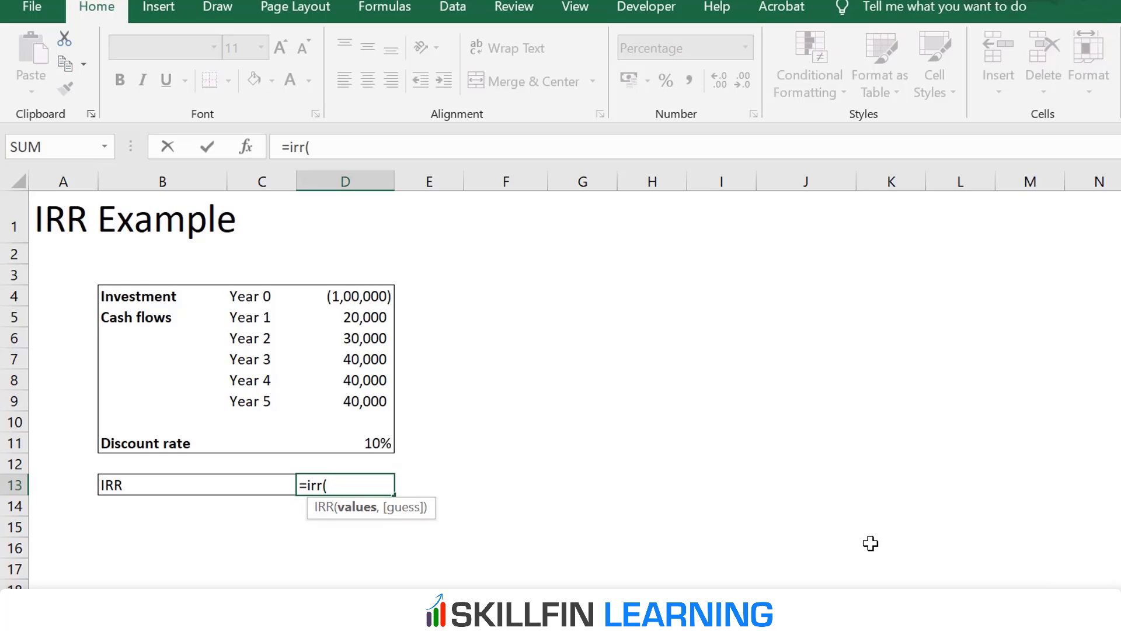
{"action": "left_click", "coordinate": [359, 301]}
{"action": "left_click_drag", "start_coordinate": [350, 326], "coordinate": [337, 402]}
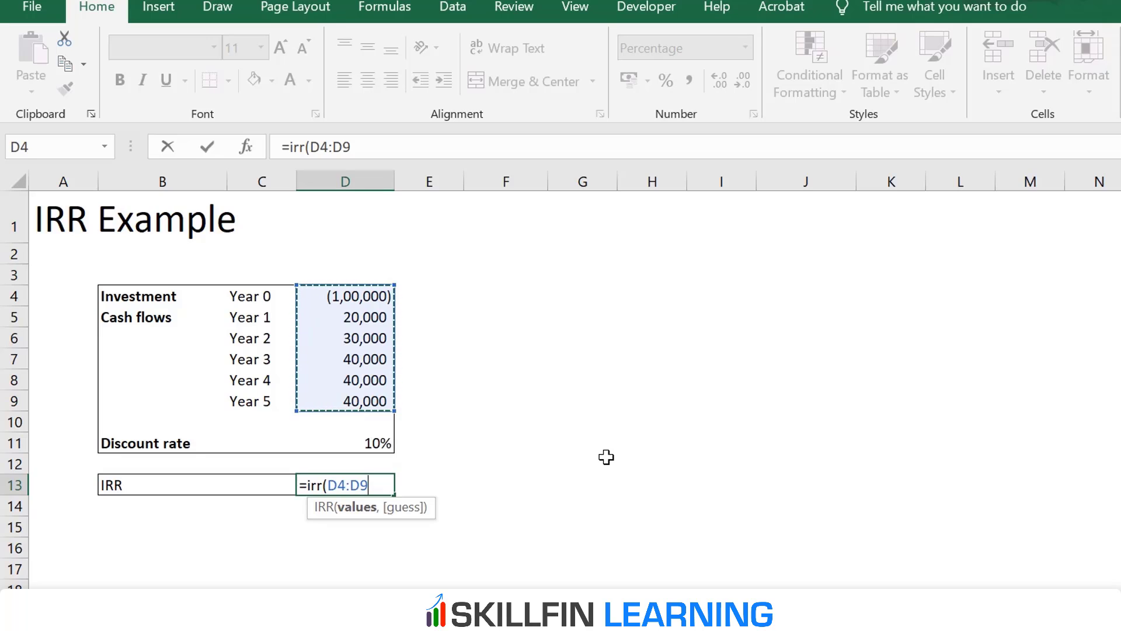
{"action": "type", "text": ")"}
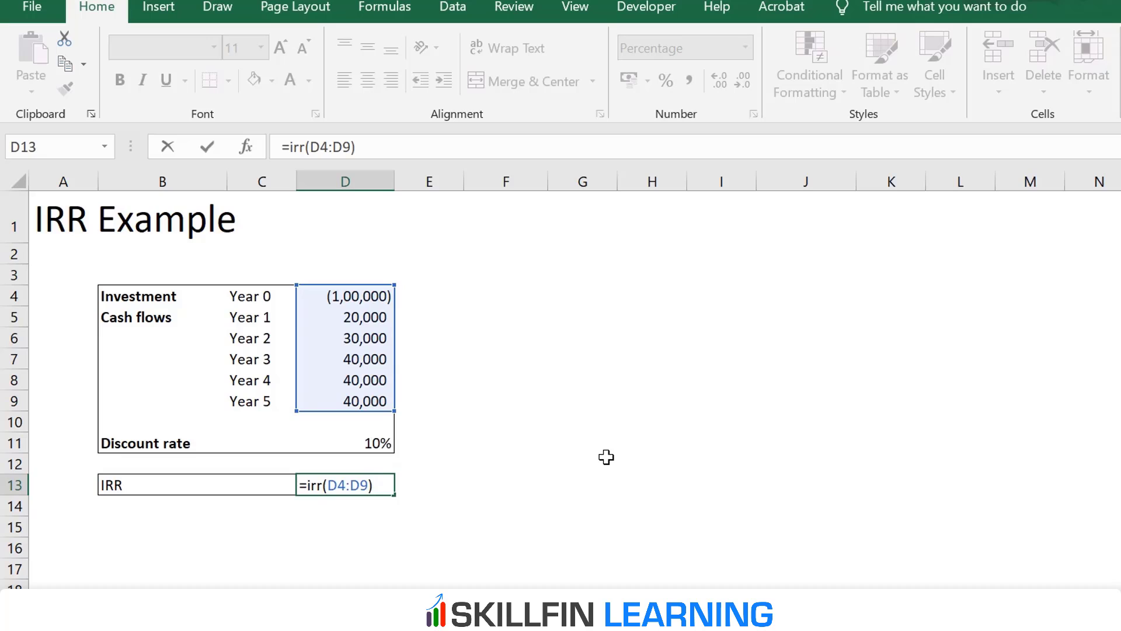
{"action": "key", "text": "Return"}
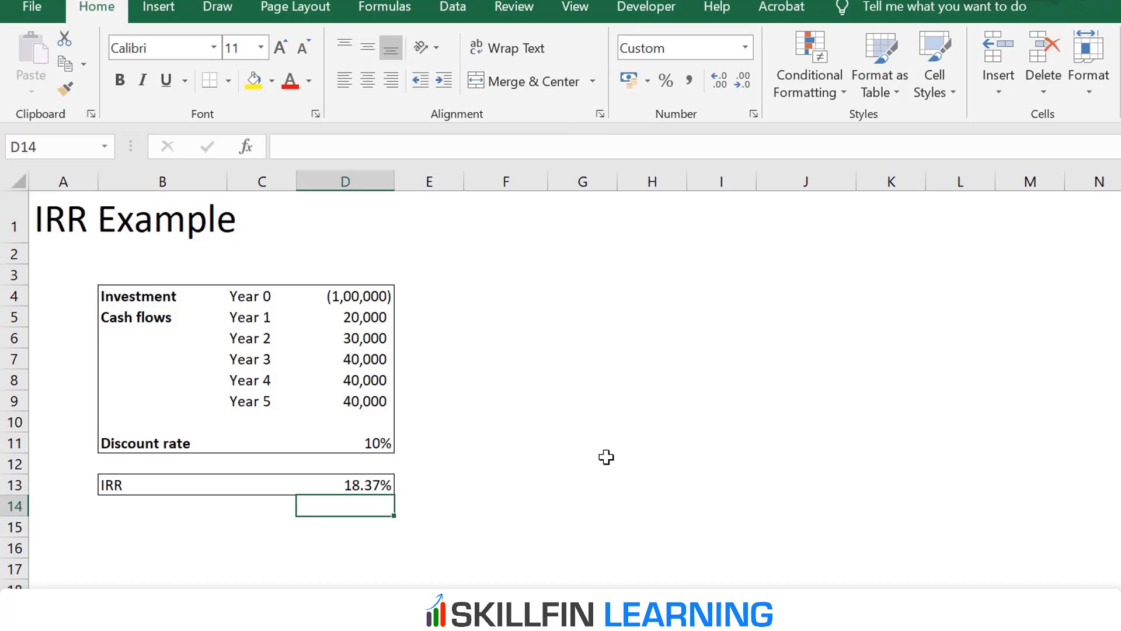
- Check the IRR in D15 with =NPV(D13,D5:D9)+D4, discounting the cash flows at the IRR and adding the investment
{"action": "key", "text": "Down"}
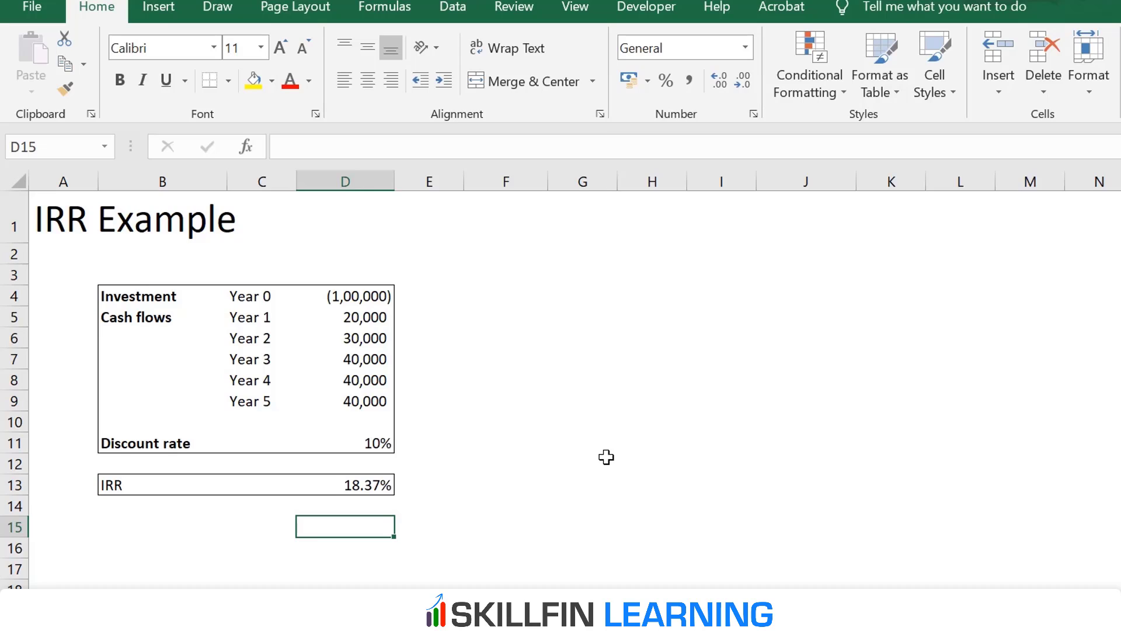
{"action": "type", "text": "="}
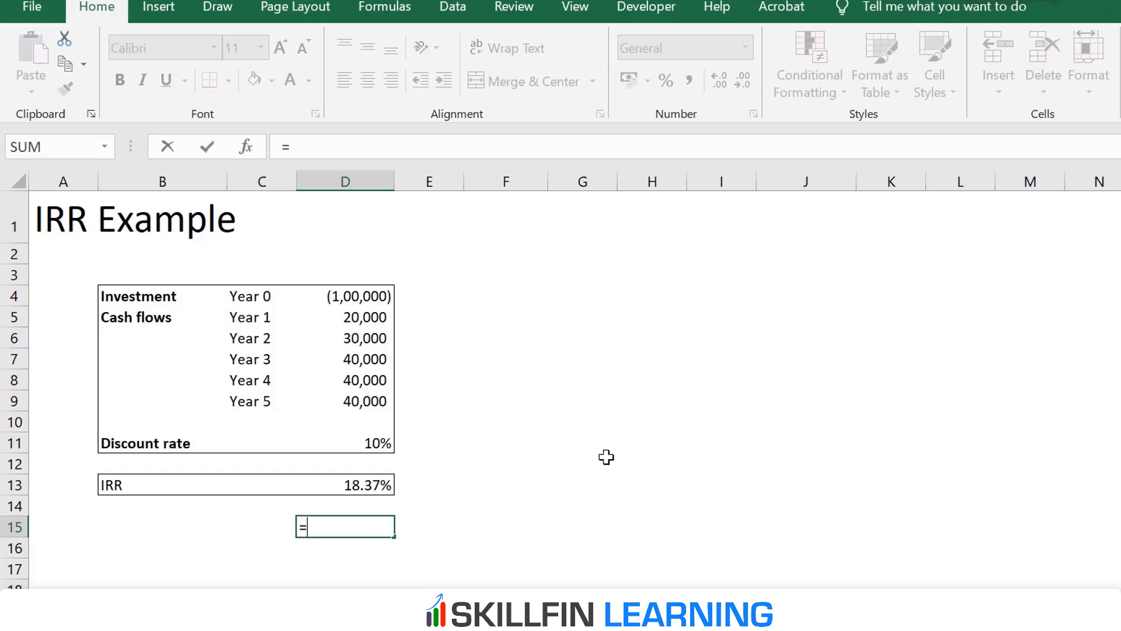
{"action": "type", "text": "npv"}
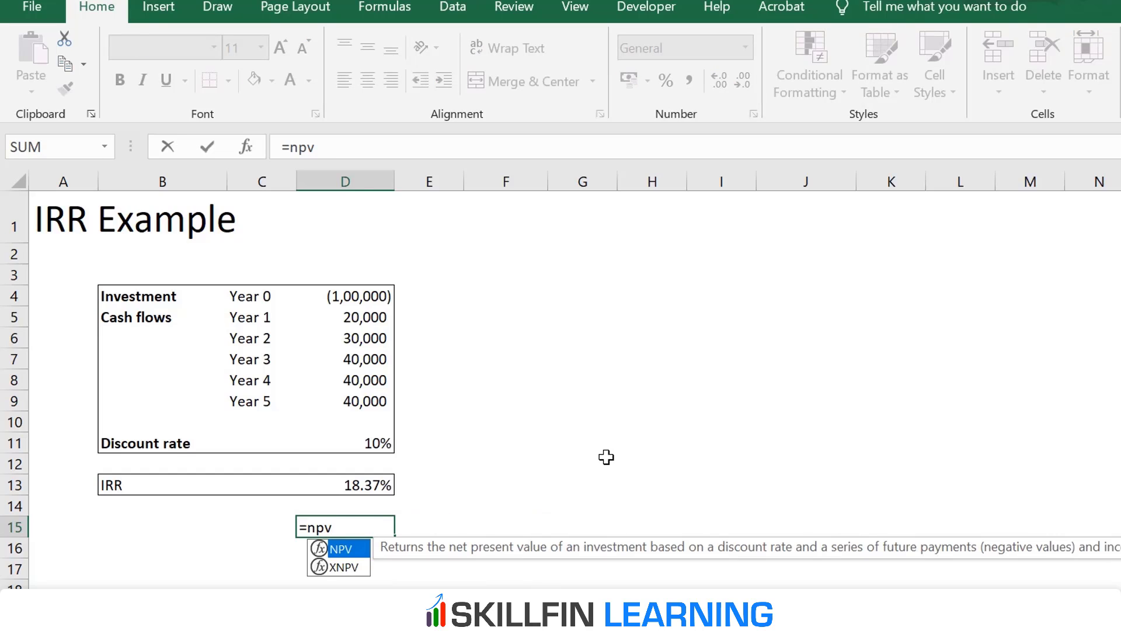
{"action": "type", "text": "("}
{"action": "left_click", "coordinate": [338, 486]}
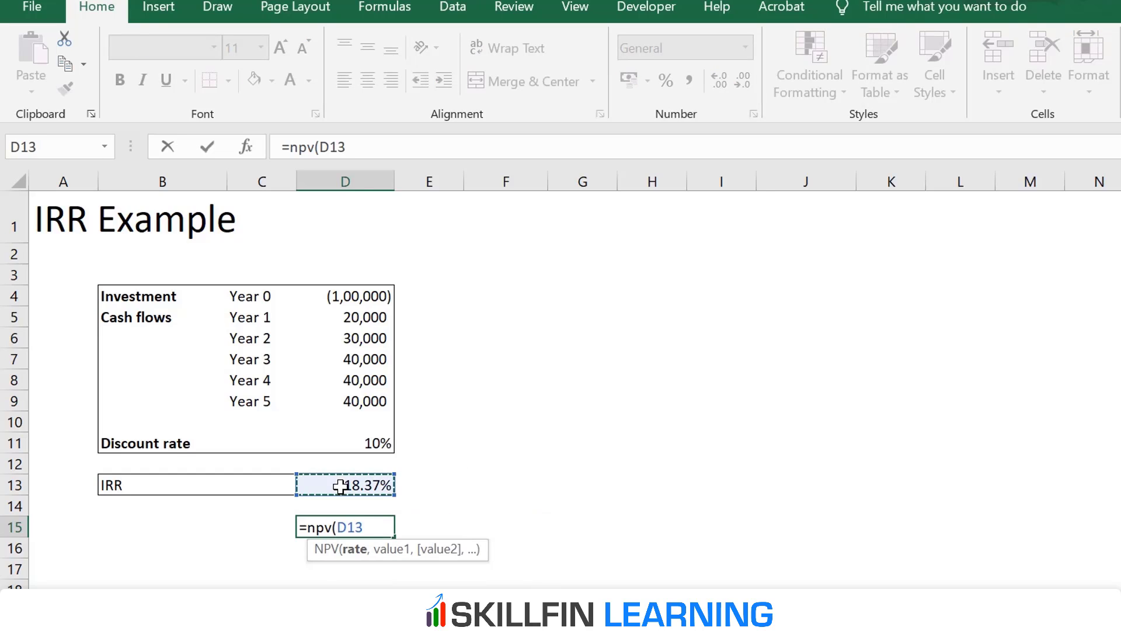
{"action": "type", "text": ","}
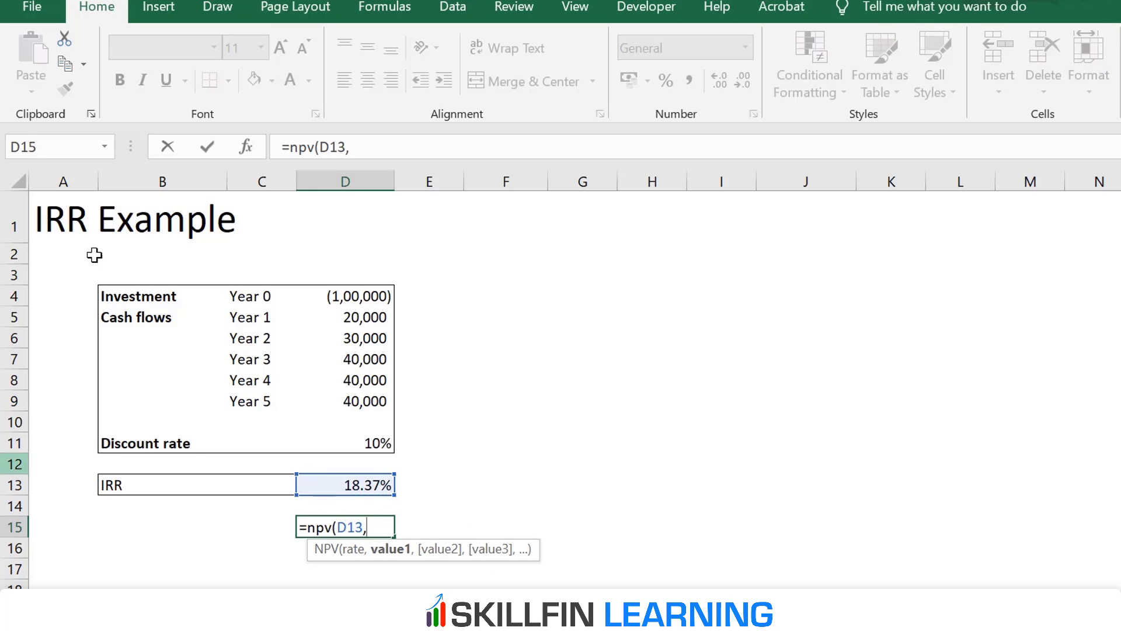
{"action": "left_click_drag", "start_coordinate": [330, 317], "coordinate": [328, 405]}
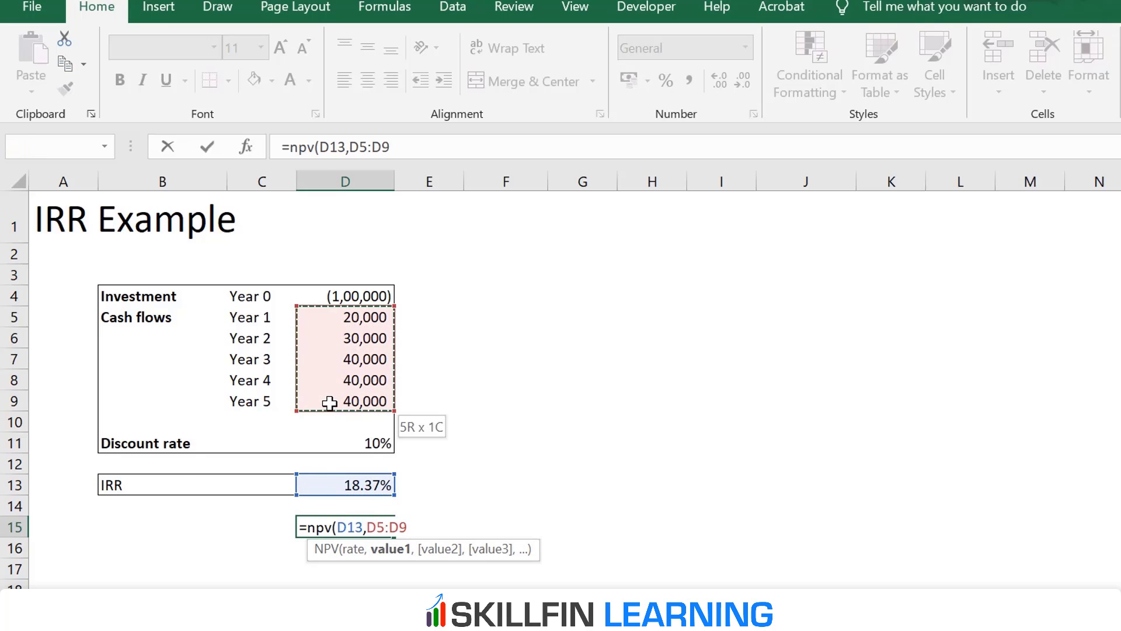
{"action": "type", "text": ")"}
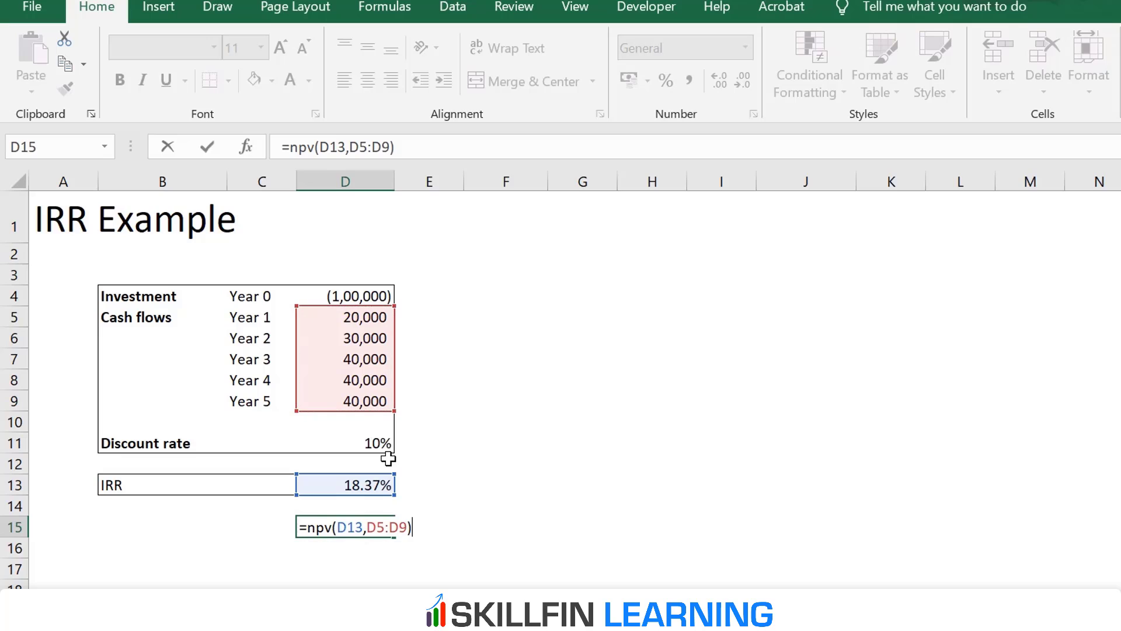
{"action": "type", "text": "+"}
{"action": "left_click", "coordinate": [342, 292]}
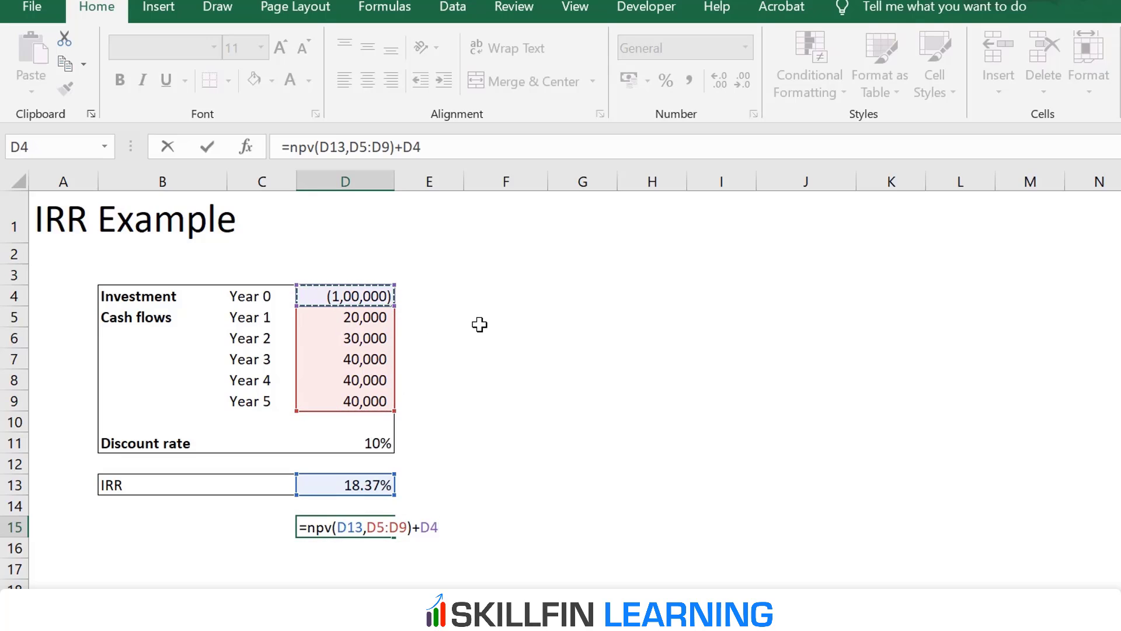
{"action": "key", "text": "Return"}
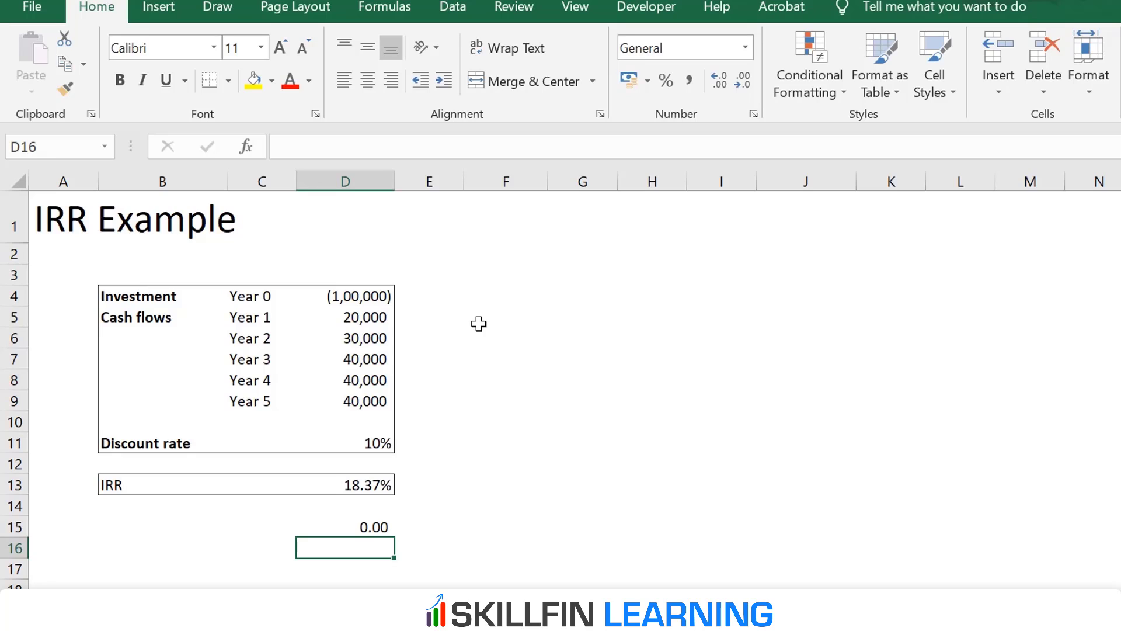
{"action": "key", "text": "Up"}
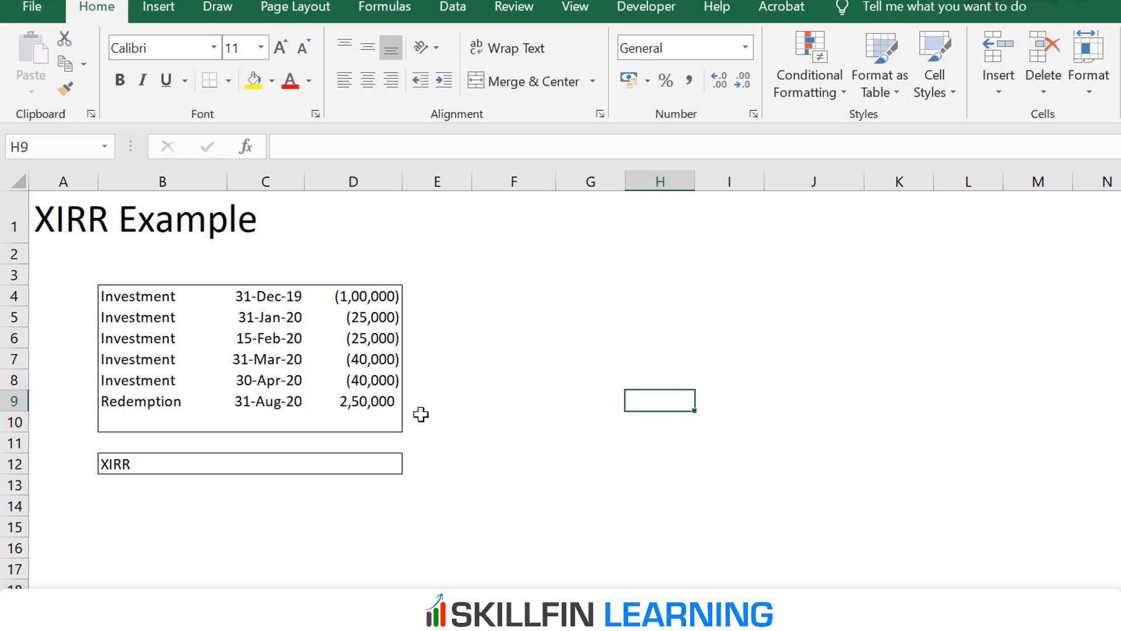
- On the XIRR Example sheet, calculate the XIRR in D12 with =XIRR(D4:D9,C4:C9), using the amounts and their dates
{"action": "left_click", "coordinate": [363, 461]}
{"action": "type", "text": "="}
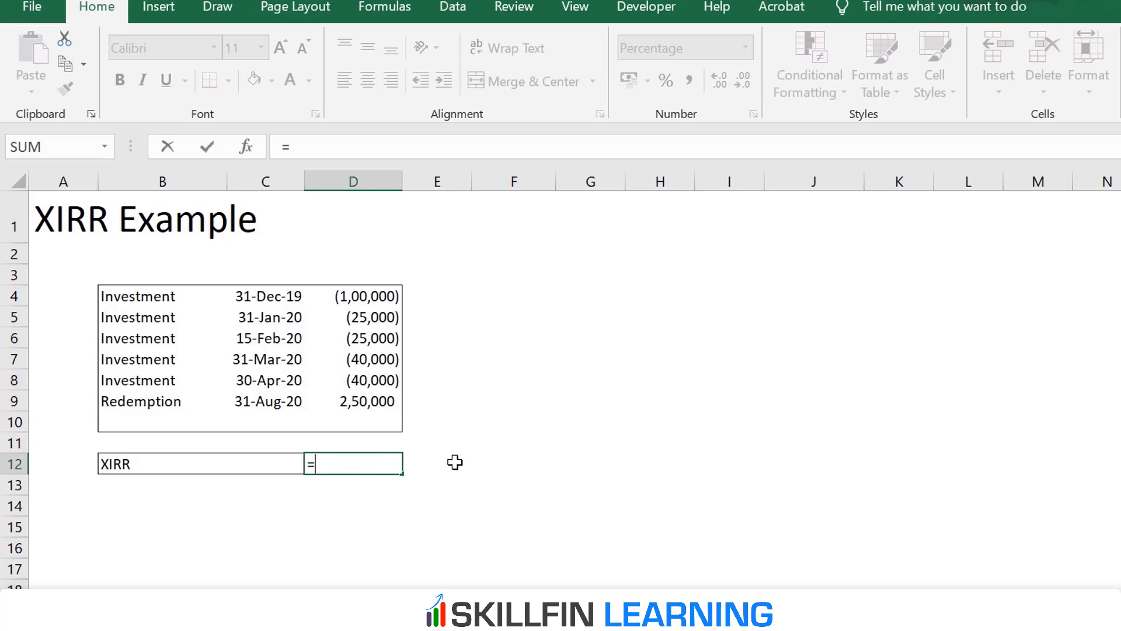
{"action": "type", "text": "xirr("}
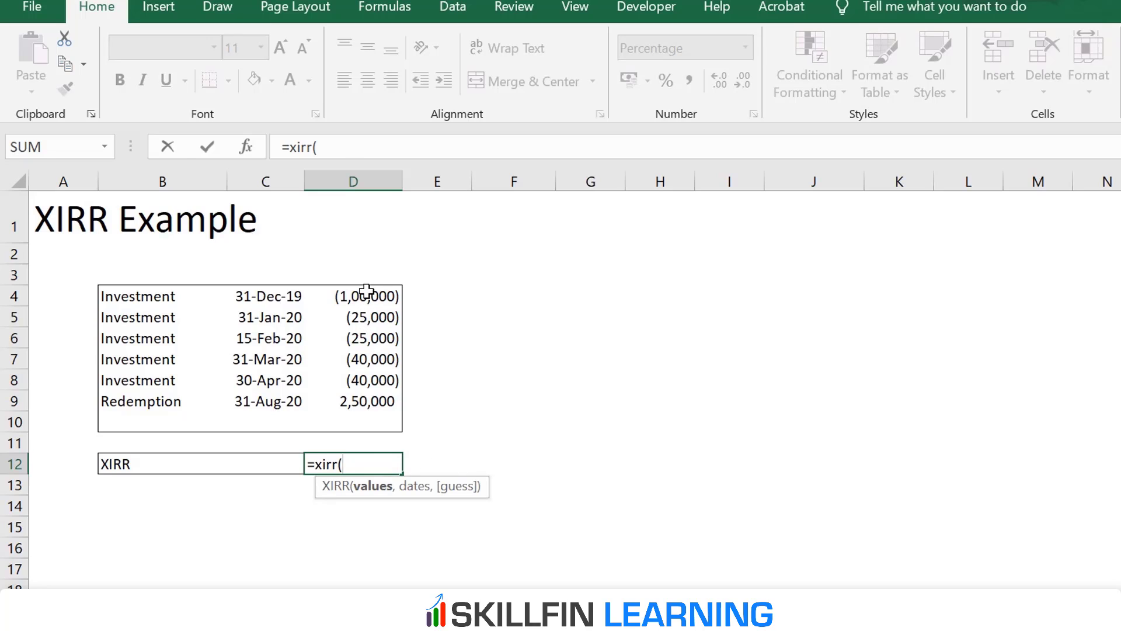
{"action": "left_click_drag", "start_coordinate": [368, 295], "coordinate": [379, 399]}
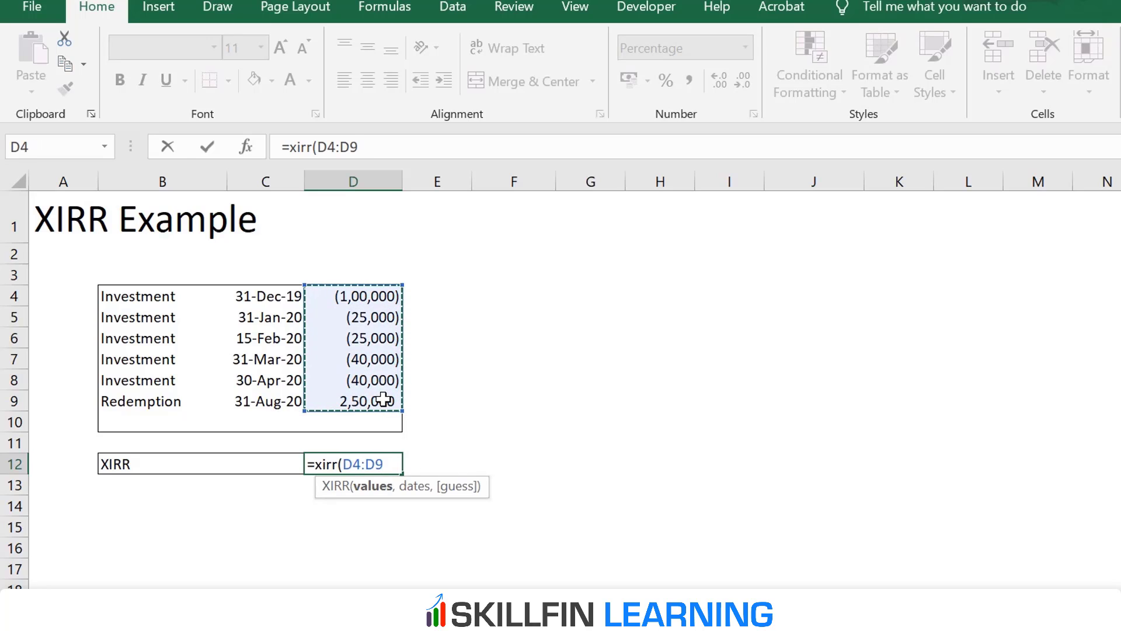
{"action": "type", "text": ","}
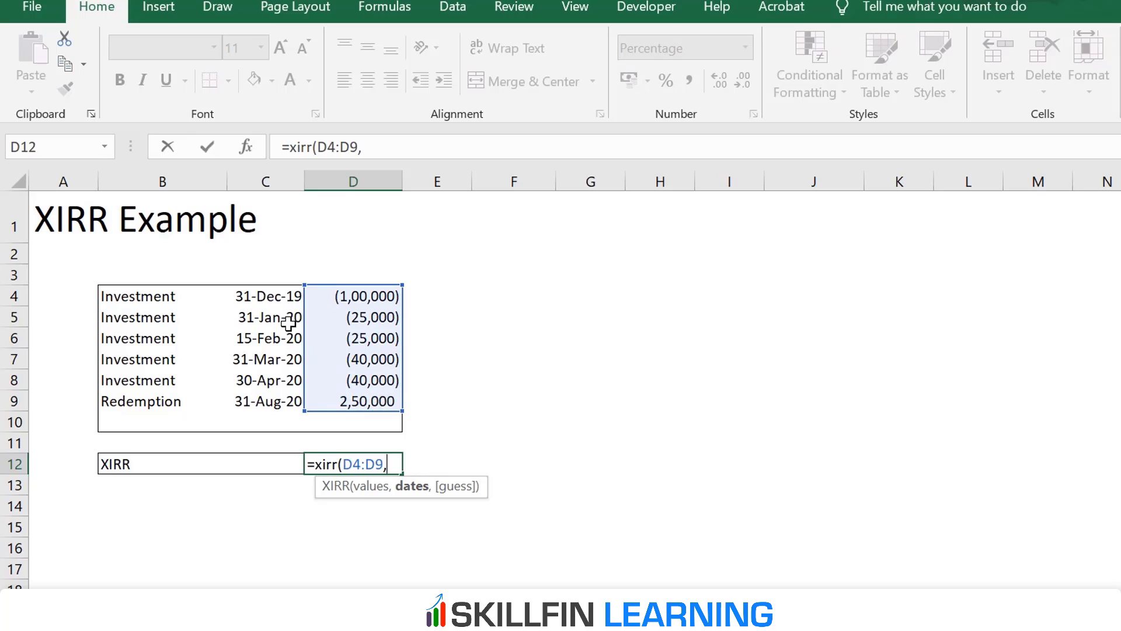
{"action": "left_click_drag", "start_coordinate": [262, 296], "coordinate": [241, 400]}
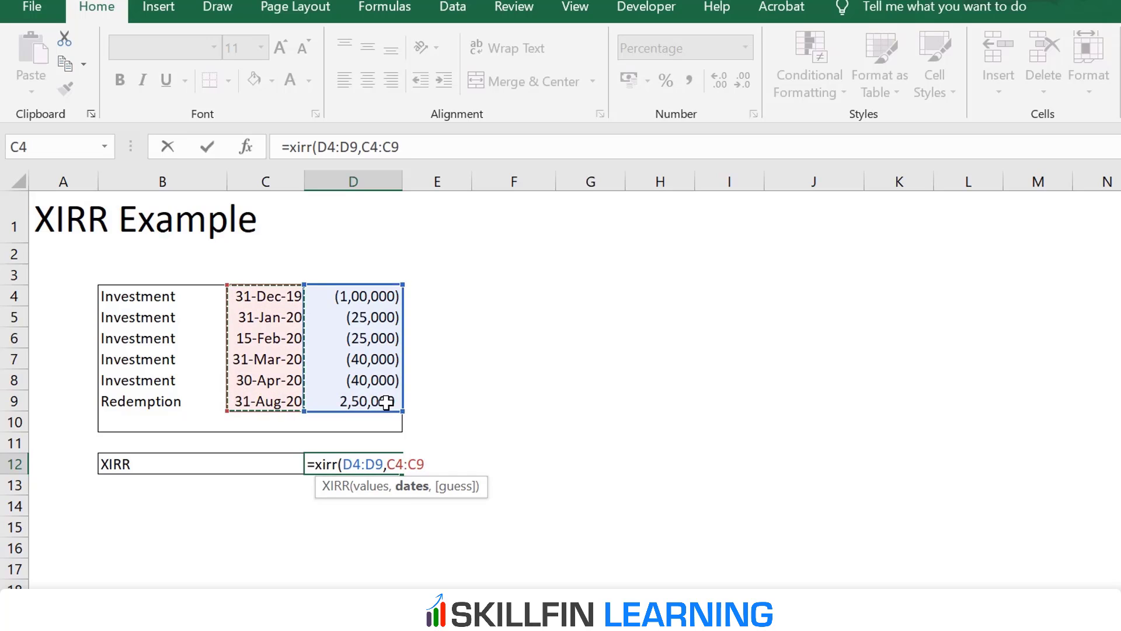
{"action": "type", "text": ")"}
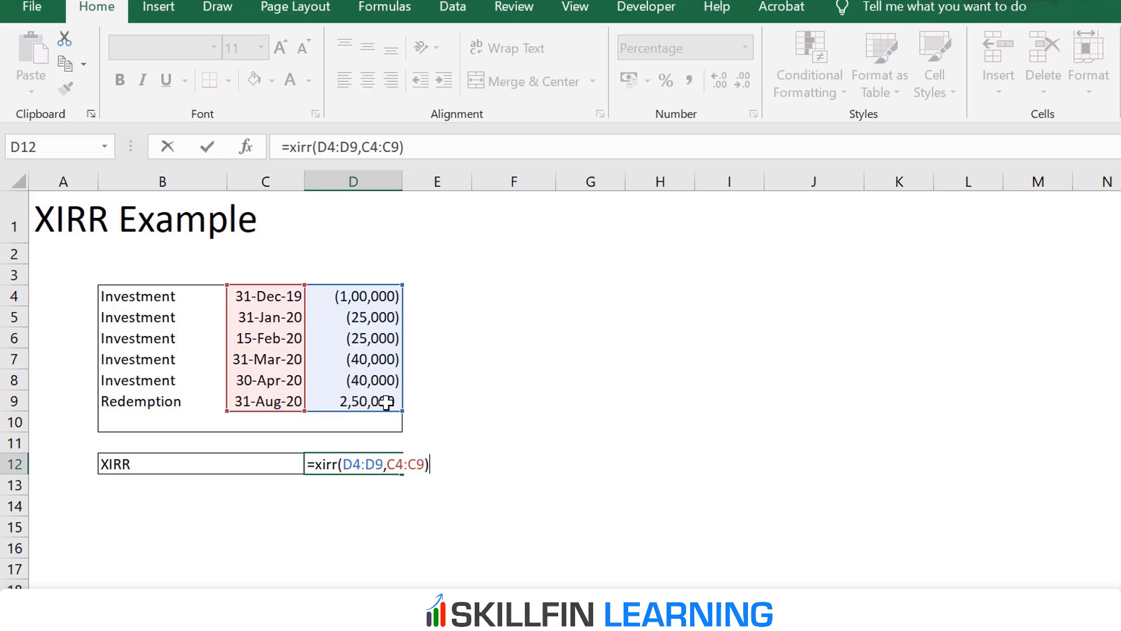
{"action": "key", "text": "Return"}
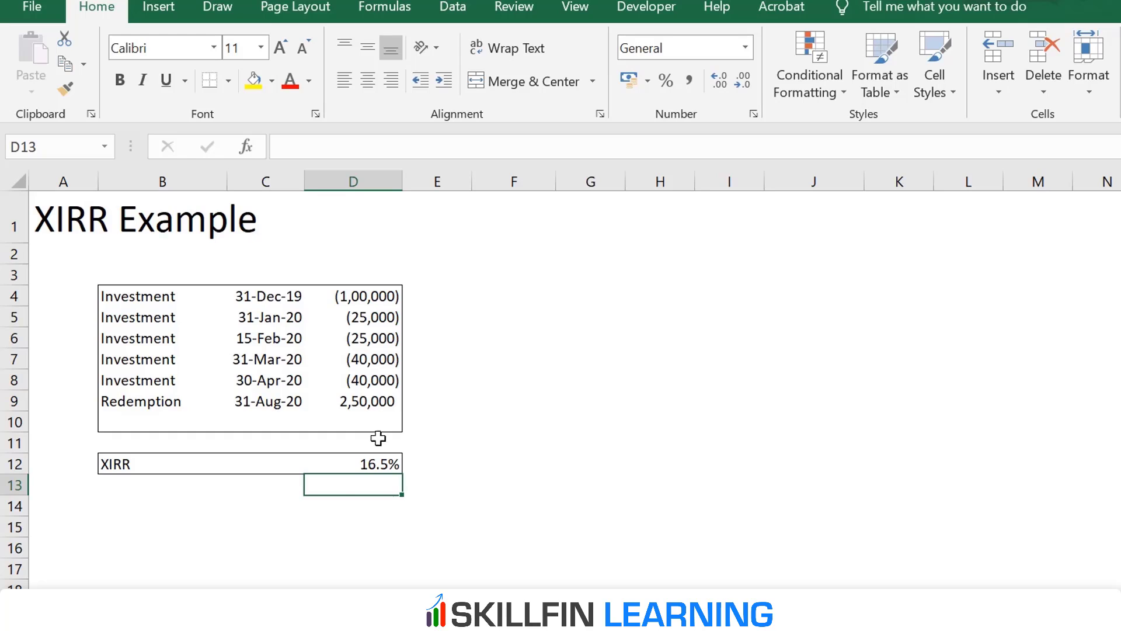
- Examine which value and date ranges the XIRR formula in D12 refers to, leaving the formula as it is
{"action": "left_click", "coordinate": [347, 467]}
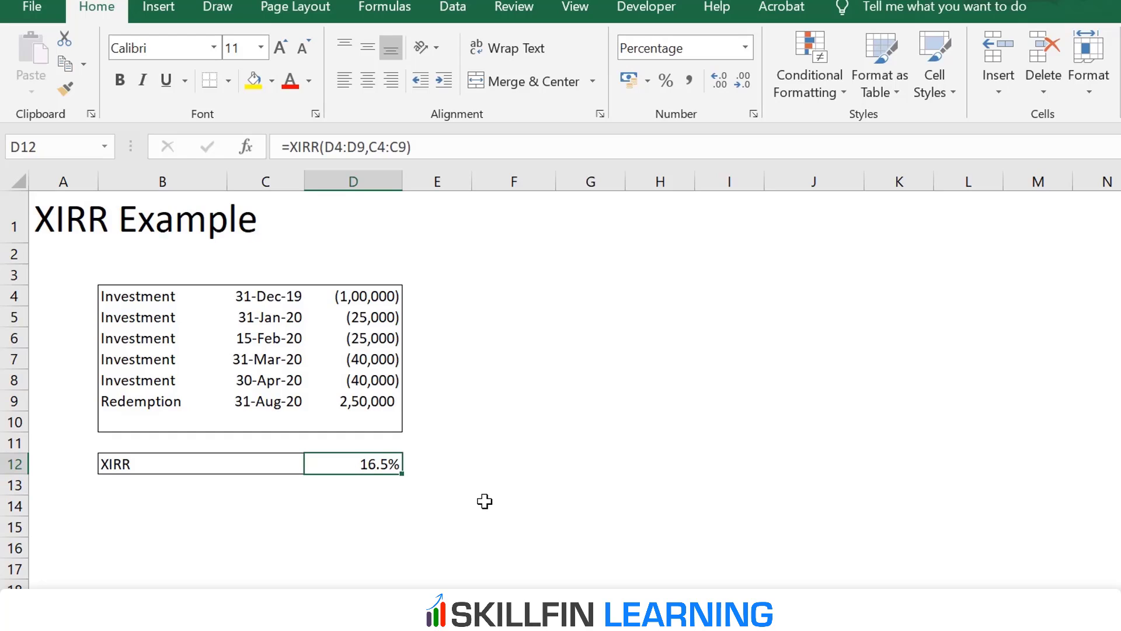
{"action": "key", "text": "F2"}
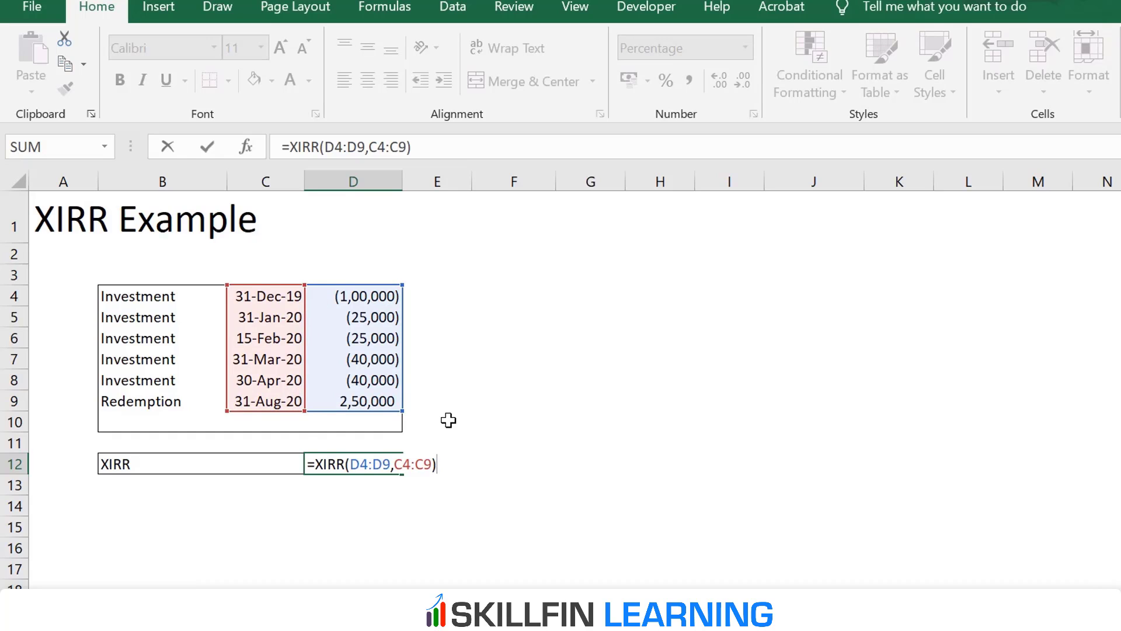
{"action": "key", "text": "ctrl+Return"}
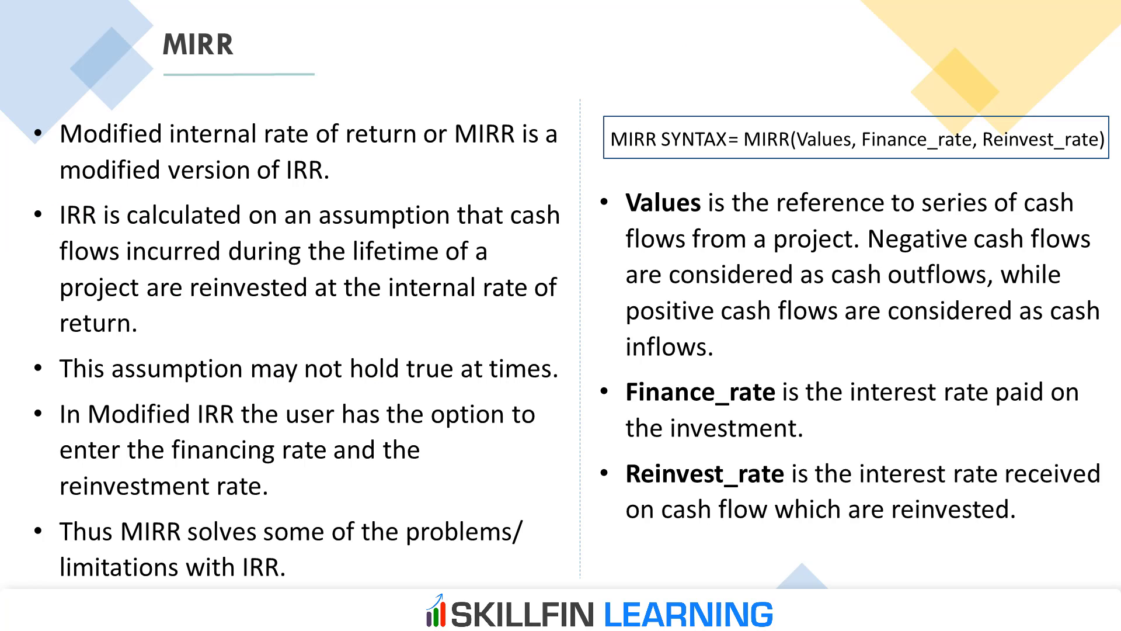
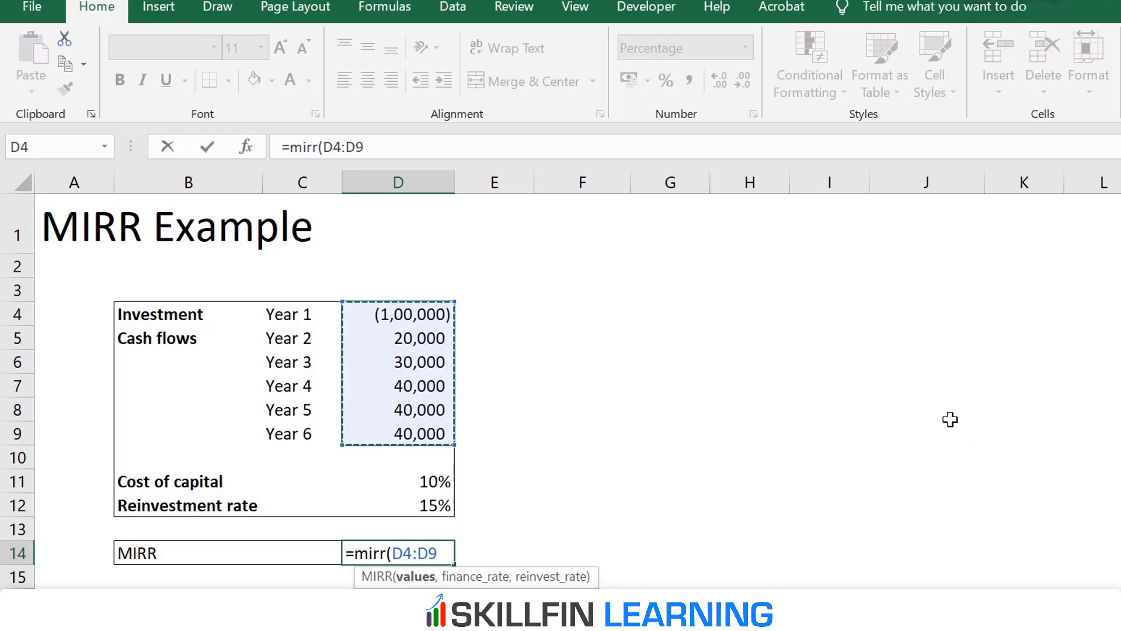
- Complete the MIRR formula in D14 with cost of capital D11 as the finance rate and D12 as the reinvestment rate
{"action": "type", "text": ","}
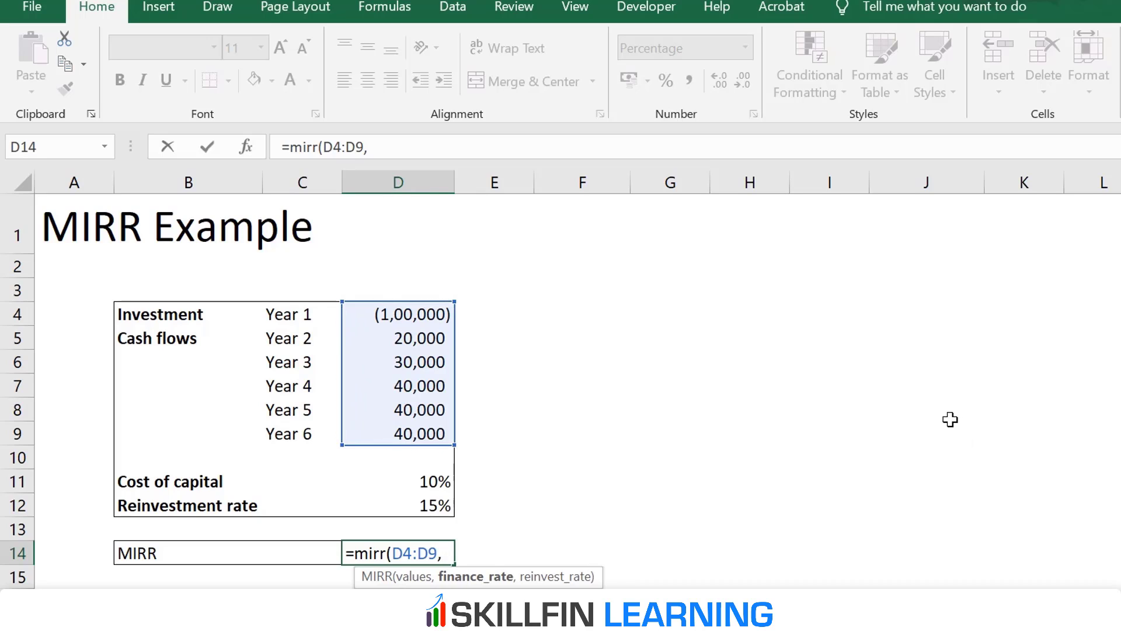
{"action": "left_click", "coordinate": [420, 482]}
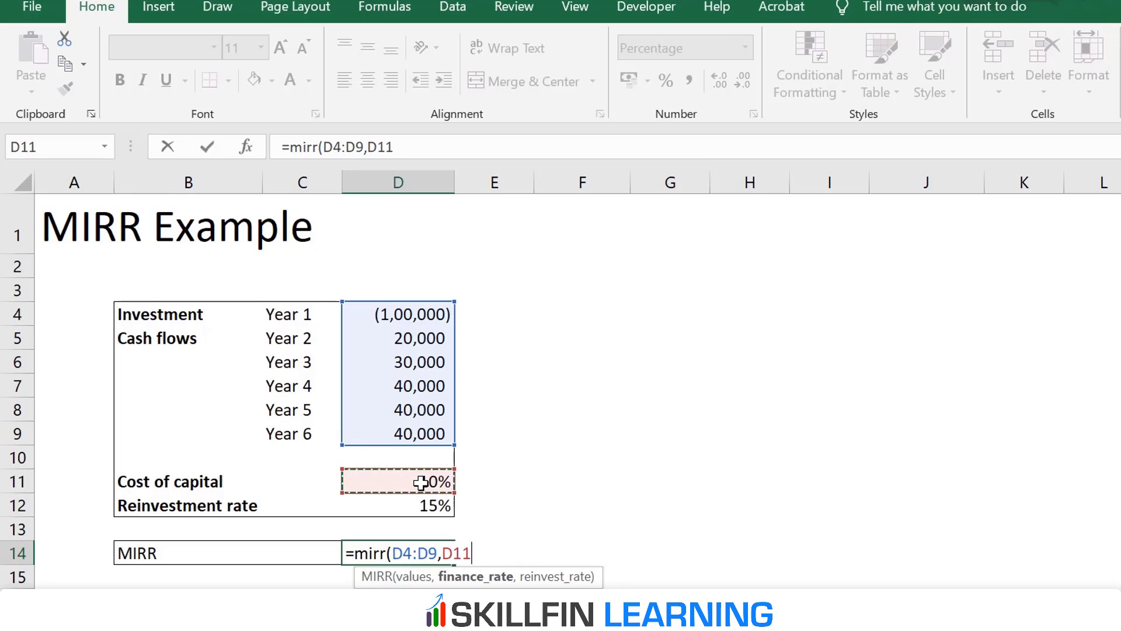
{"action": "type", "text": ","}
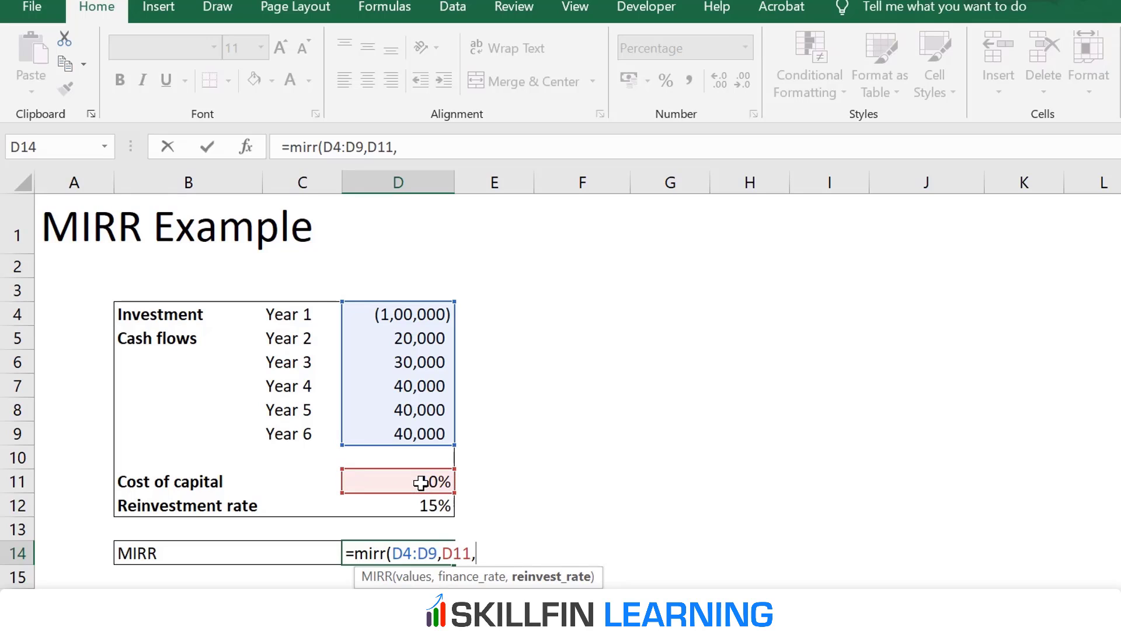
{"action": "left_click", "coordinate": [434, 510]}
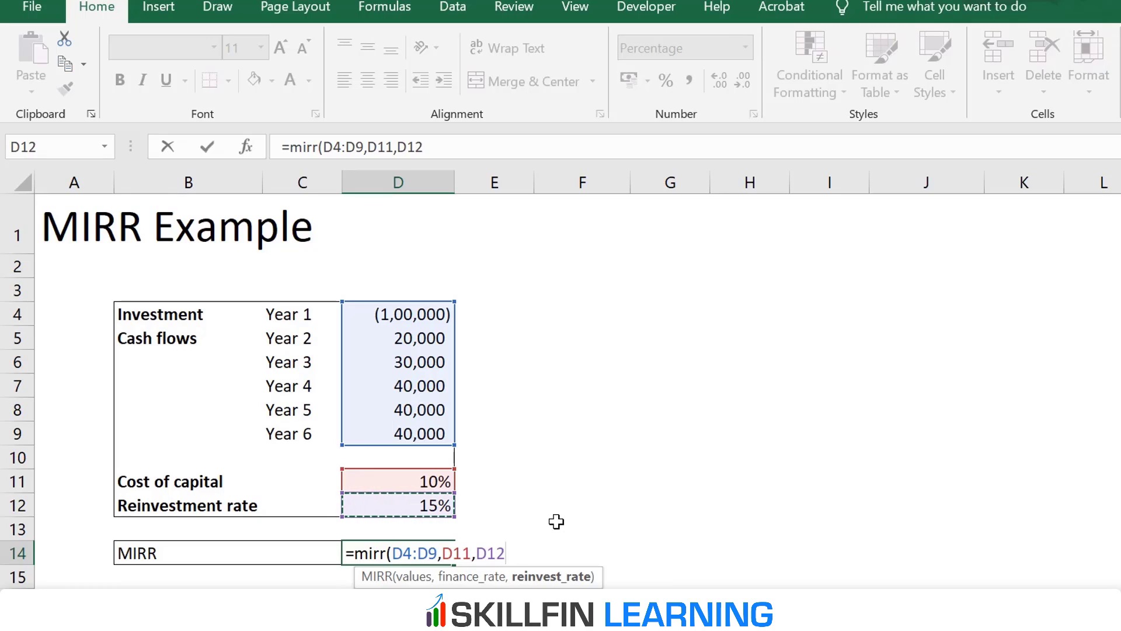
{"action": "type", "text": ")"}
{"action": "key", "text": "Return"}
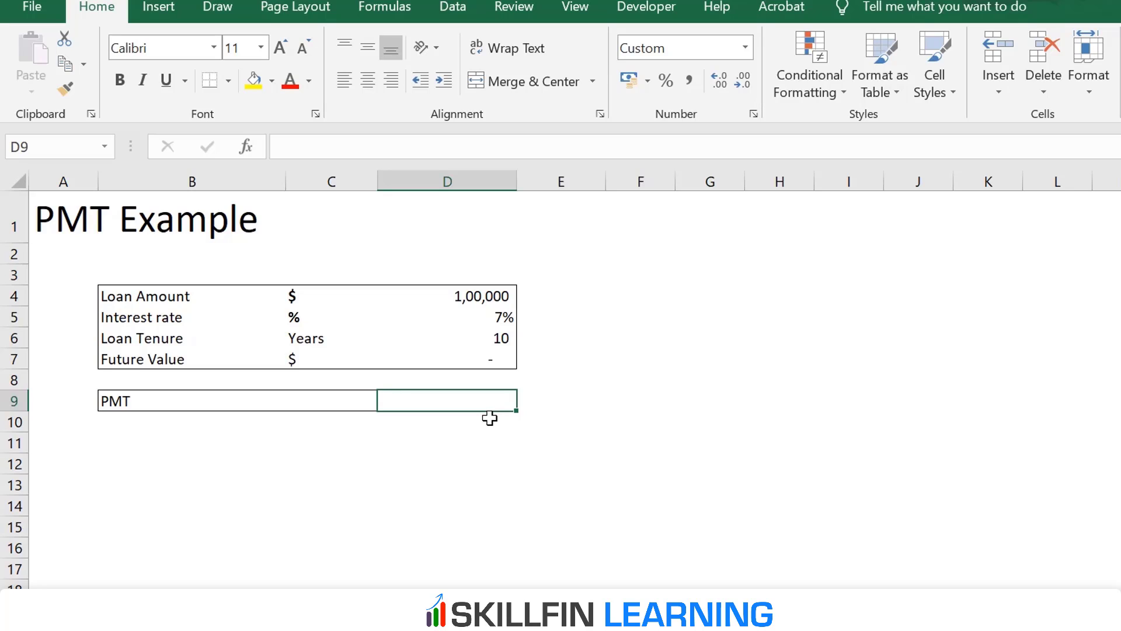
- On the PMT Example sheet, calculate the monthly loan payment in D9 with =PMT(D5/12,D6*12,D4,D7)
{"action": "type", "text": "="}
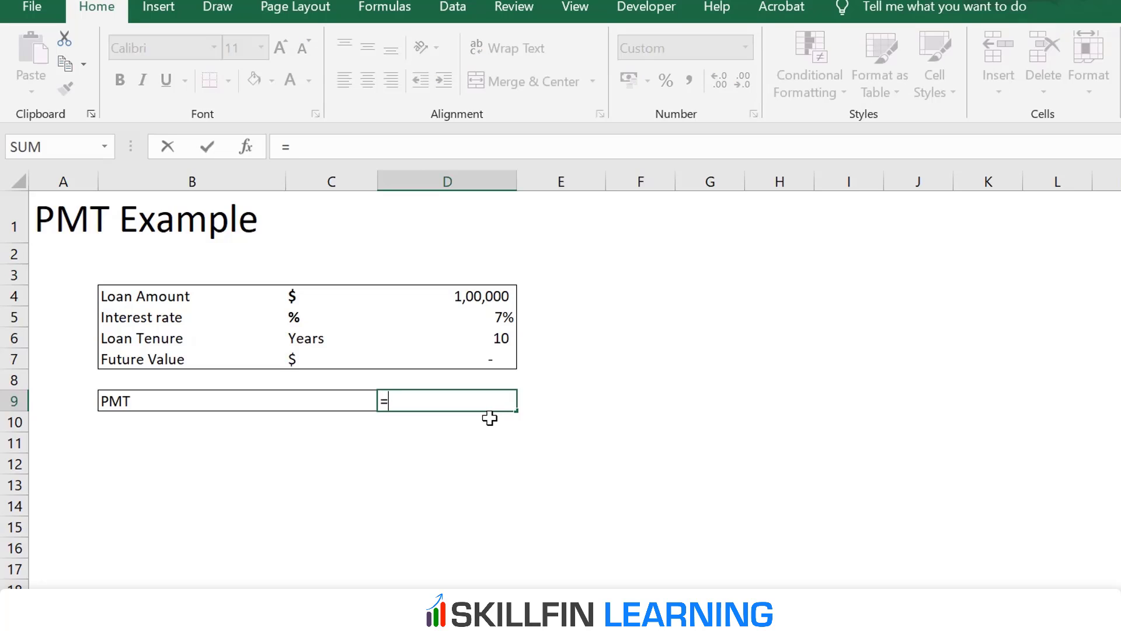
{"action": "type", "text": "pmt("}
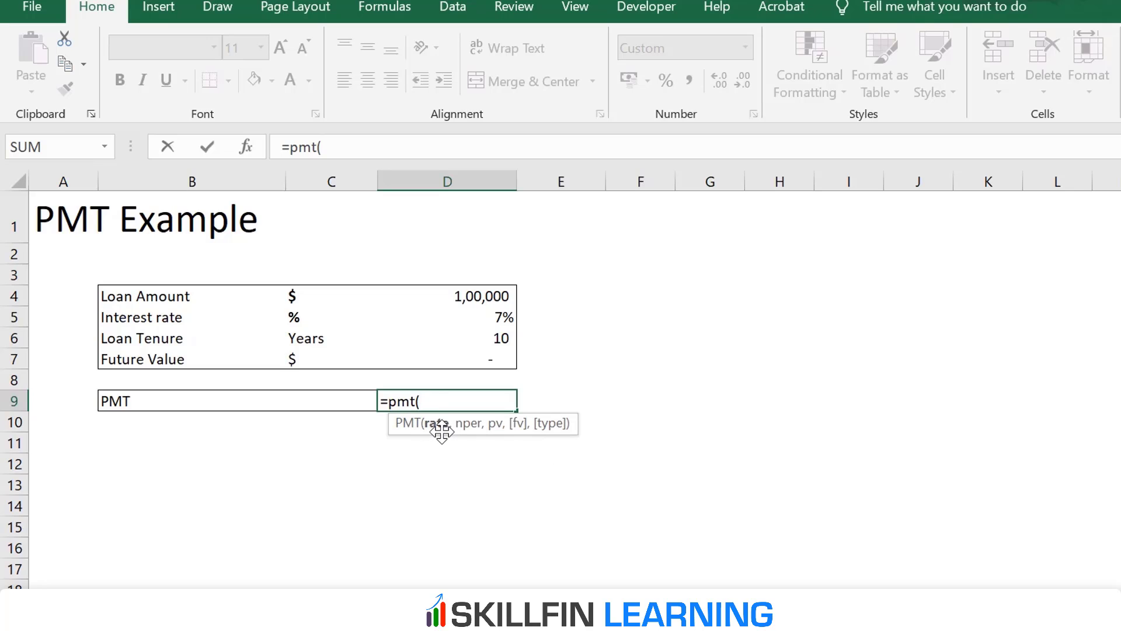
{"action": "left_click", "coordinate": [484, 317]}
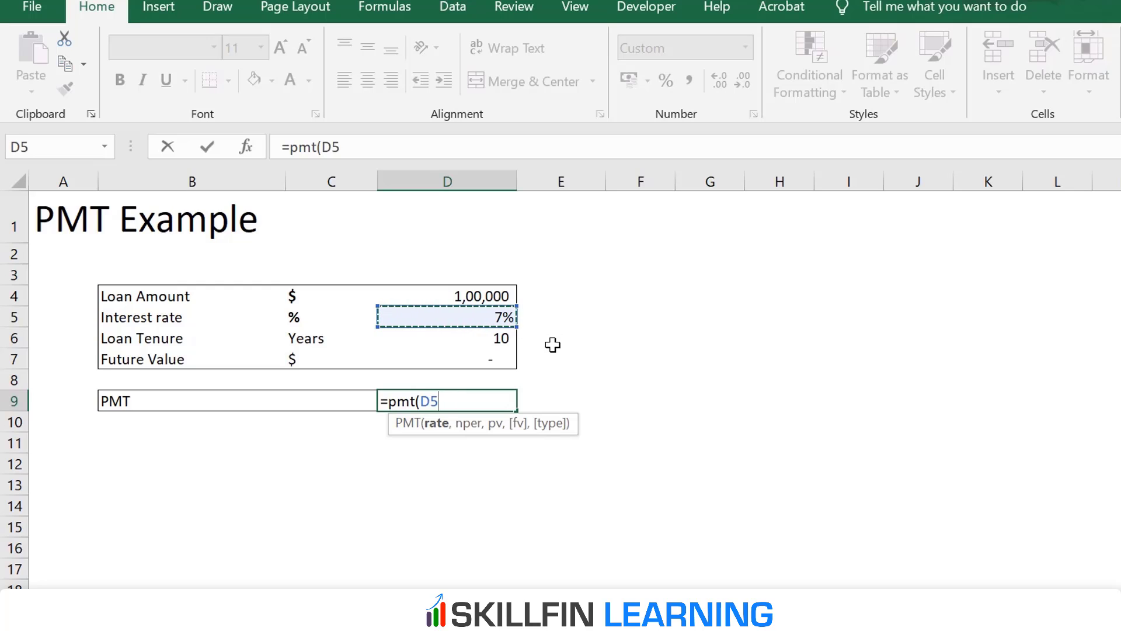
{"action": "type", "text": "/12"}
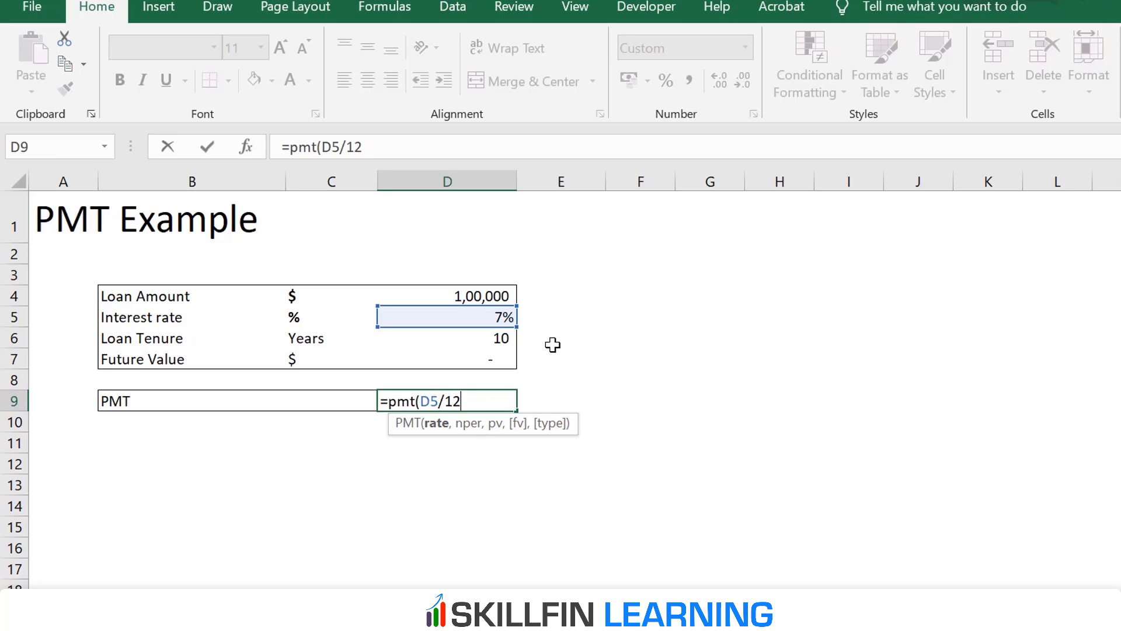
{"action": "type", "text": ","}
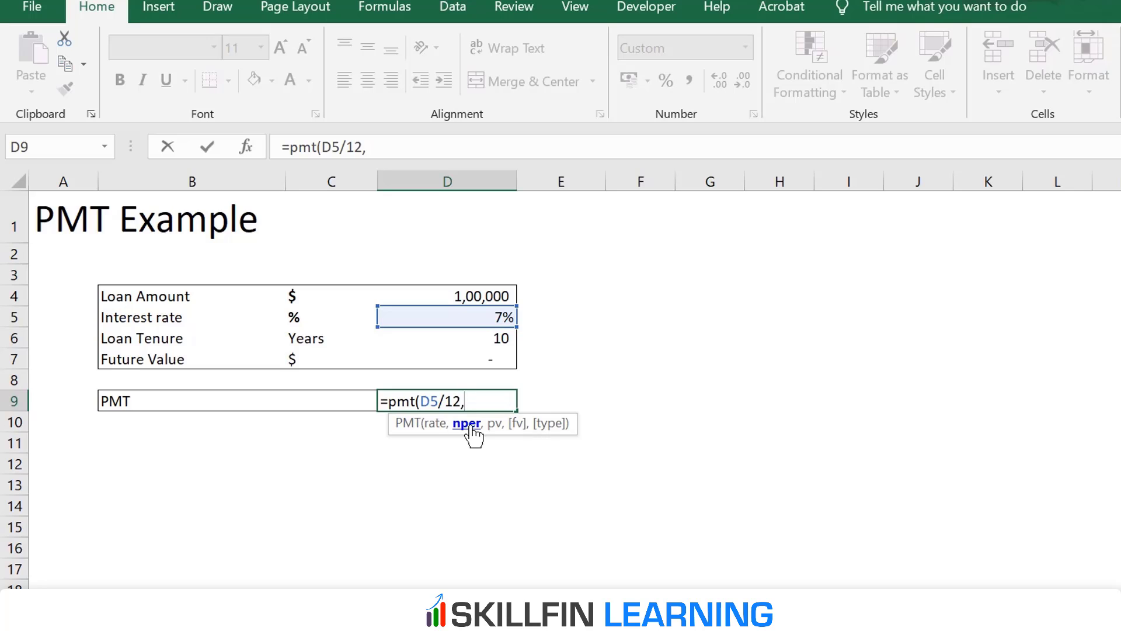
{"action": "left_click", "coordinate": [489, 344]}
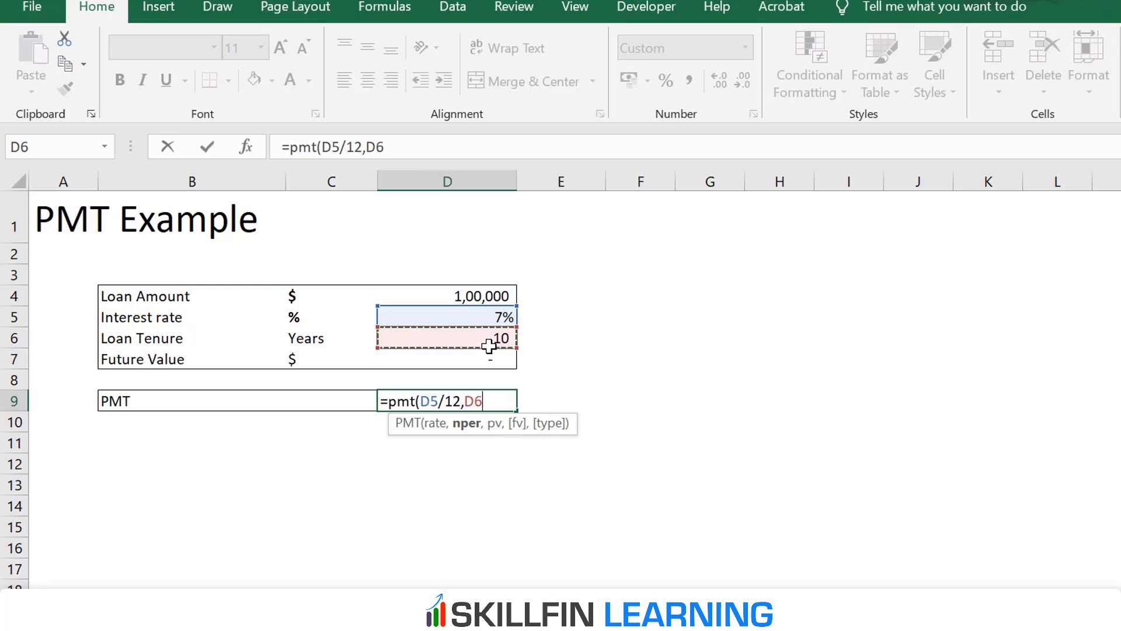
{"action": "type", "text": "*12"}
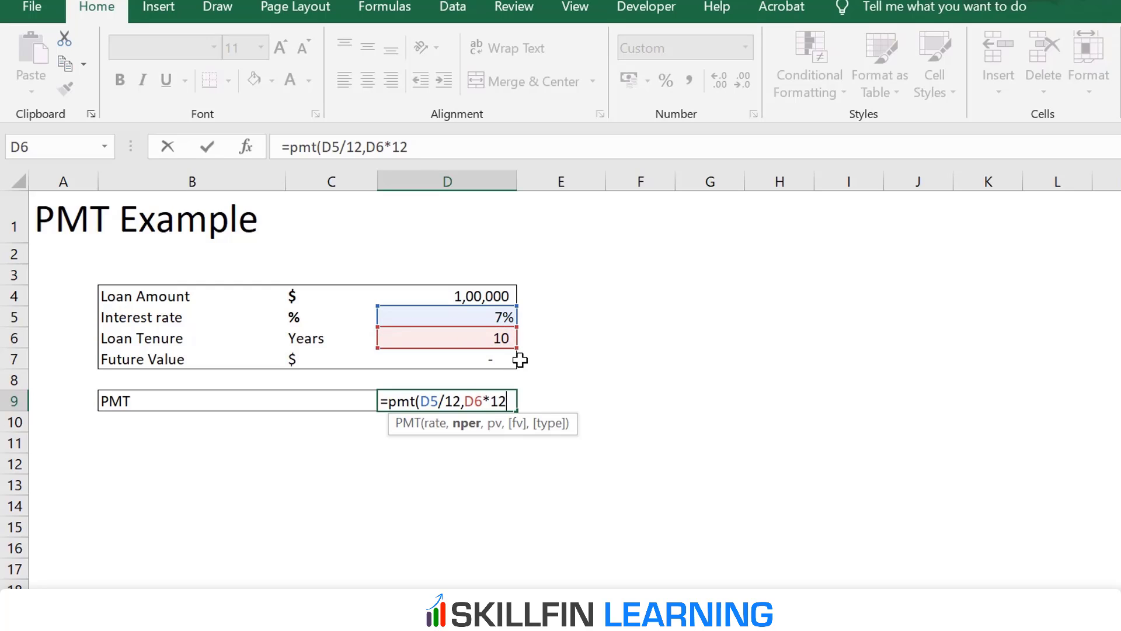
{"action": "type", "text": ","}
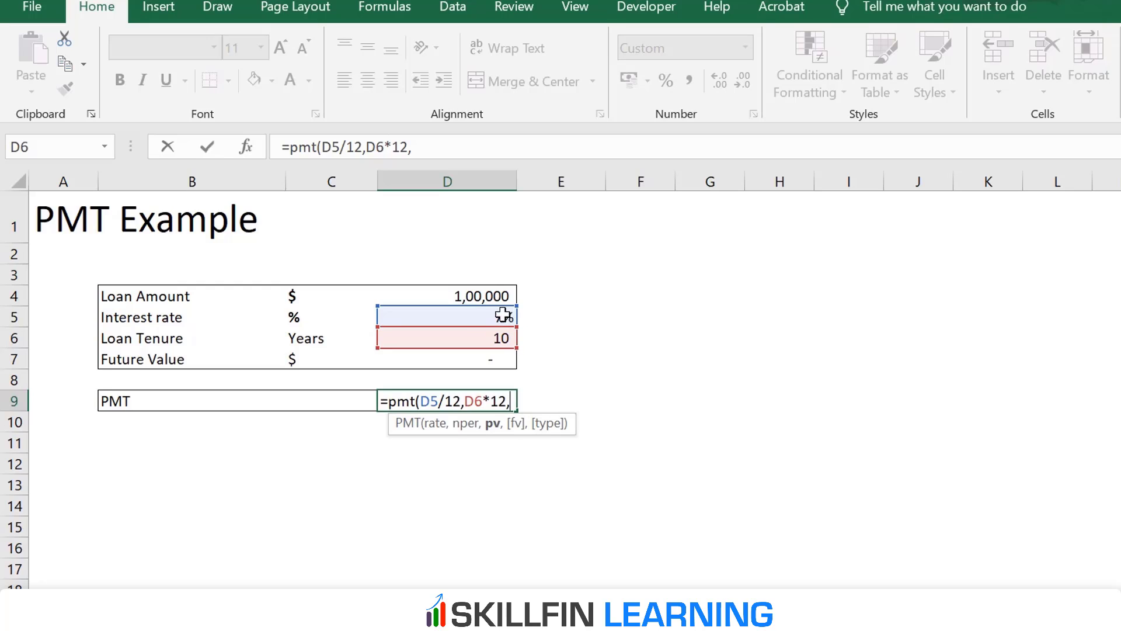
{"action": "left_click", "coordinate": [493, 296]}
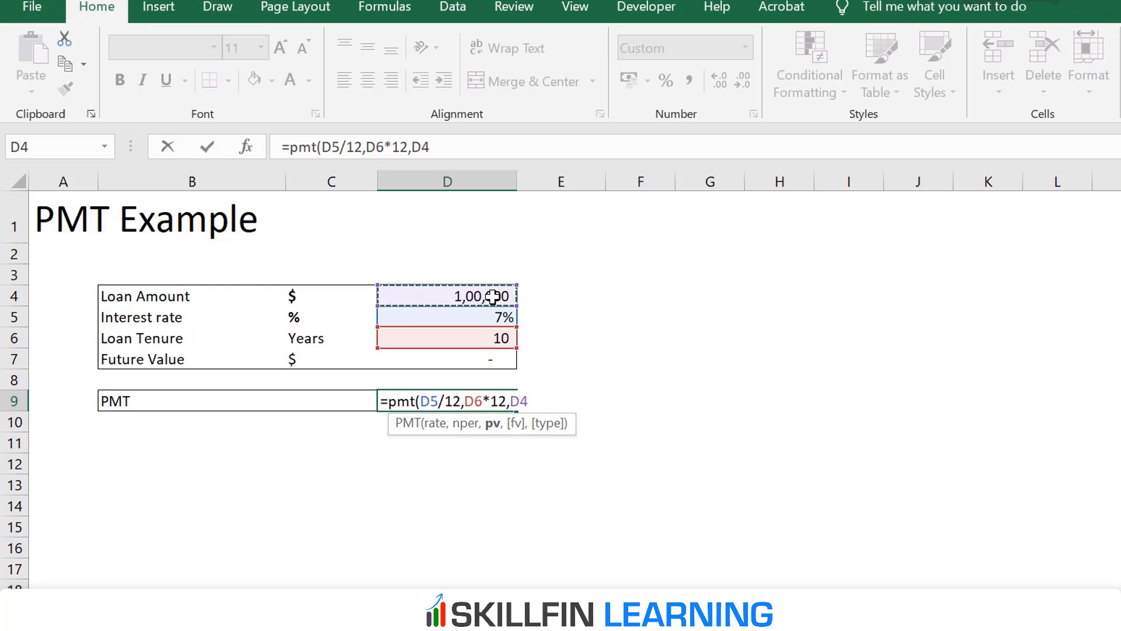
{"action": "type", "text": ","}
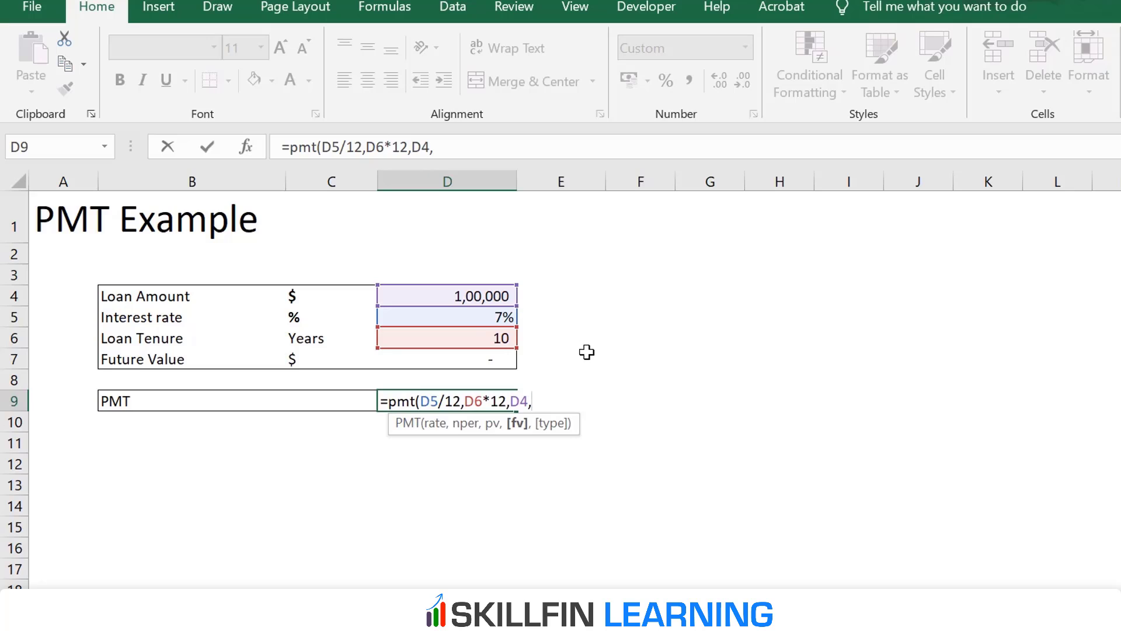
{"action": "left_click", "coordinate": [506, 363]}
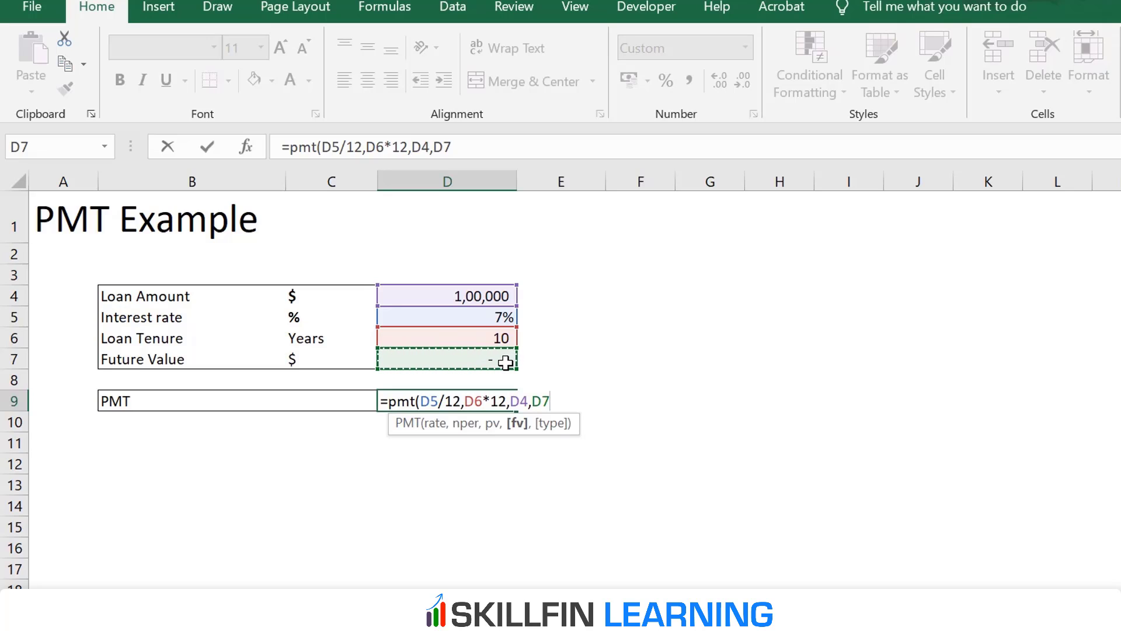
{"action": "type", "text": ")"}
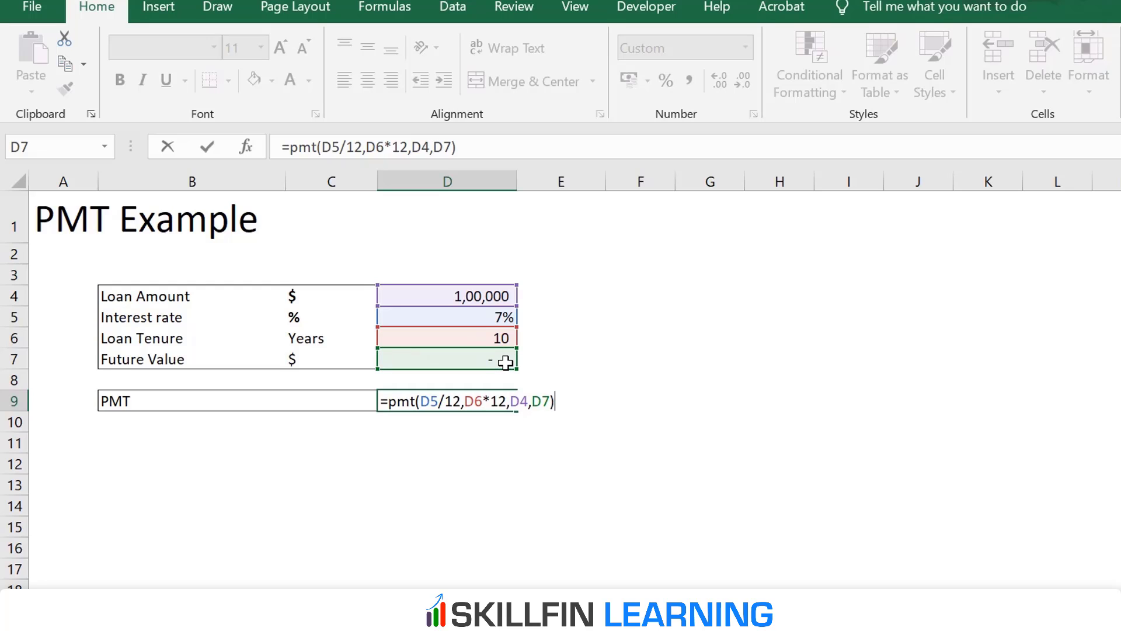
{"action": "key", "text": "Return"}
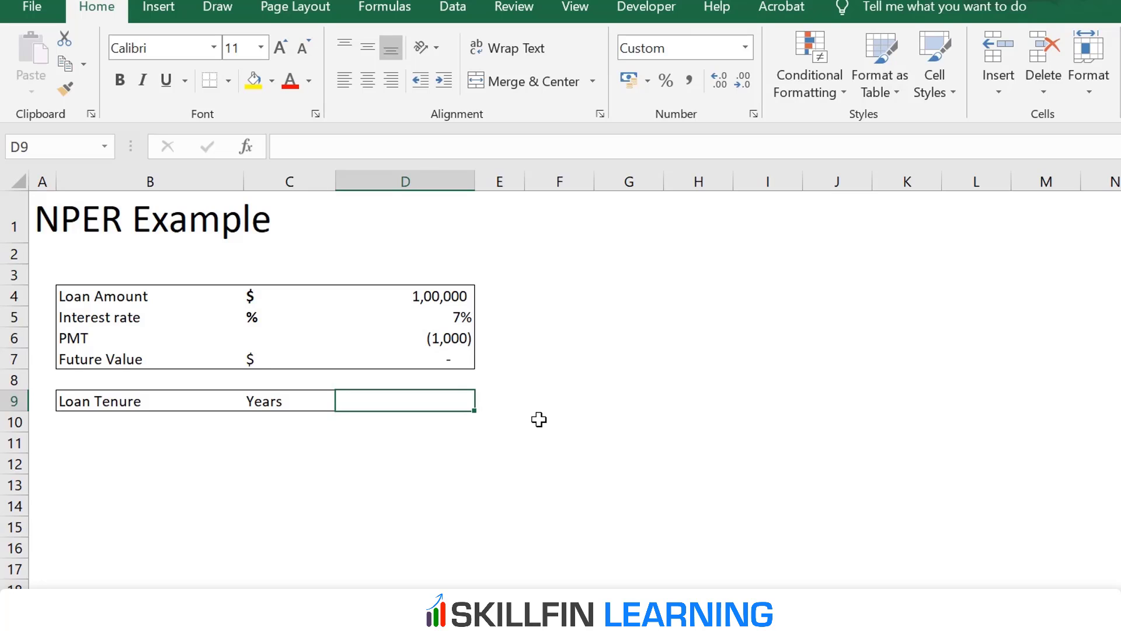
- On the NPER Example sheet, calculate the number of monthly payments in D9 with =NPER(D5/12,D6,D4,D7,0)
{"action": "type", "text": "="}
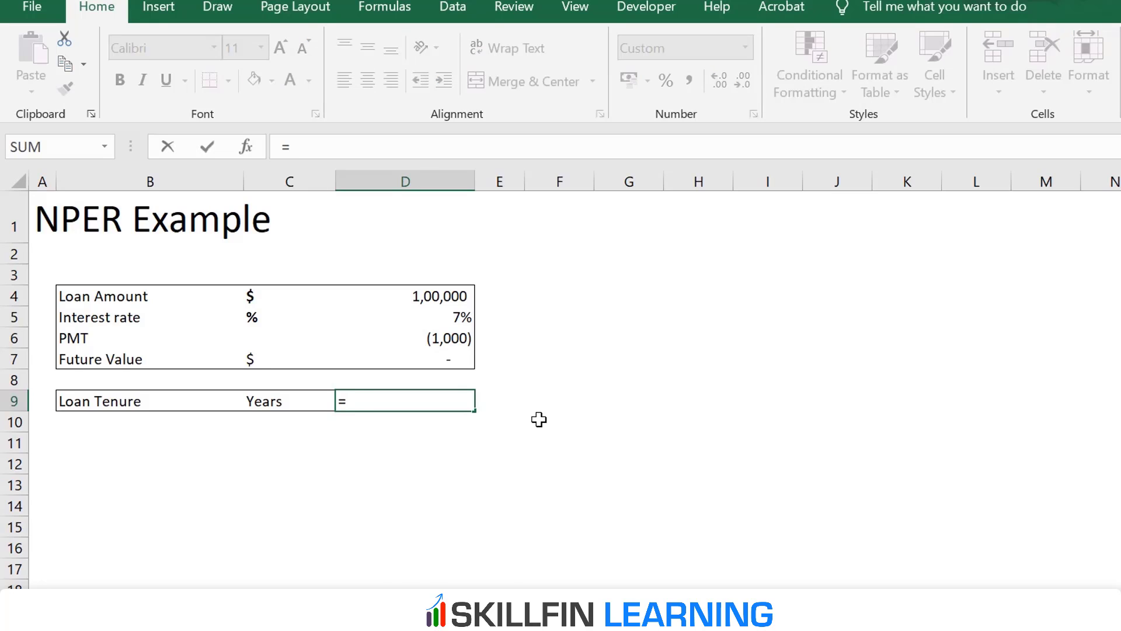
{"action": "type", "text": "nper"}
{"action": "type", "text": "("}
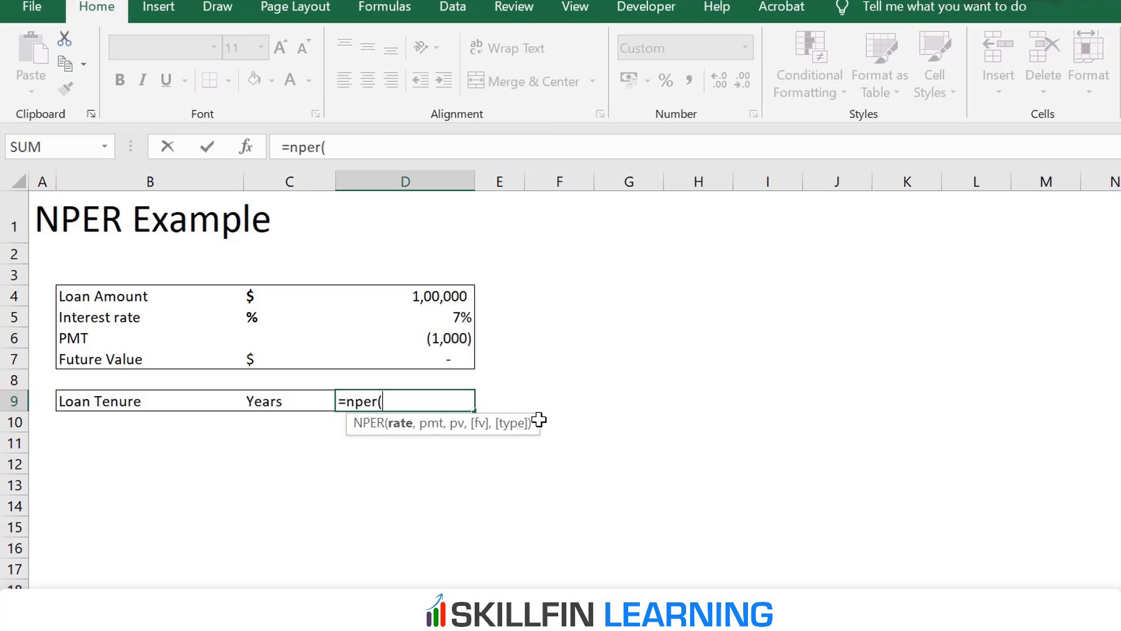
{"action": "left_click", "coordinate": [451, 317]}
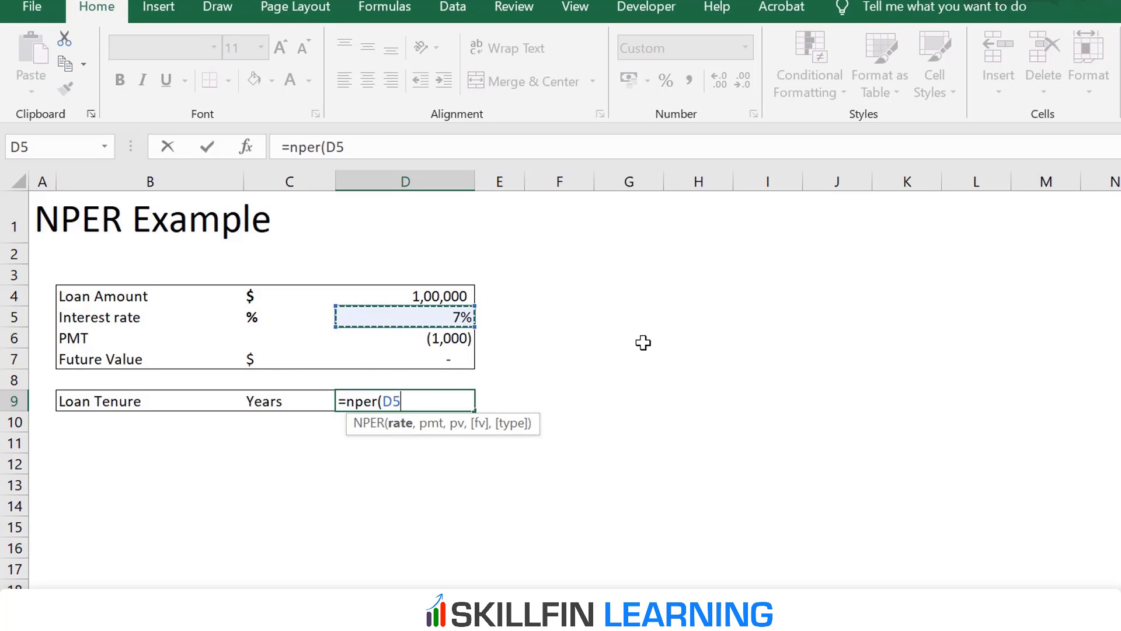
{"action": "type", "text": ","}
{"action": "key", "text": "BackSpace"}
{"action": "type", "text": "/1"}
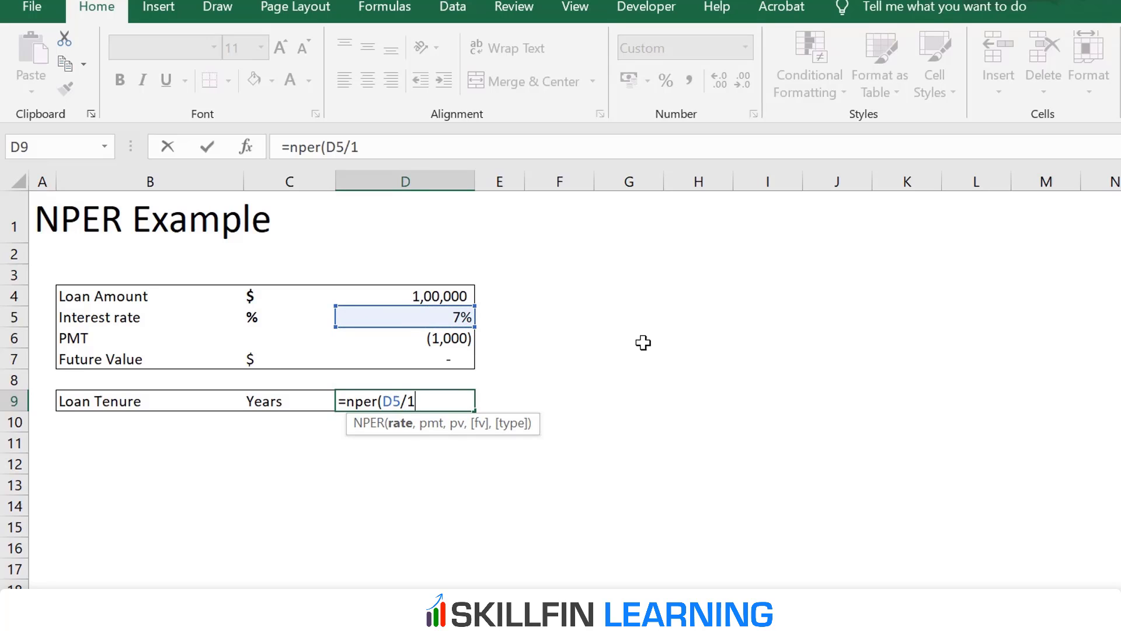
{"action": "type", "text": "2,"}
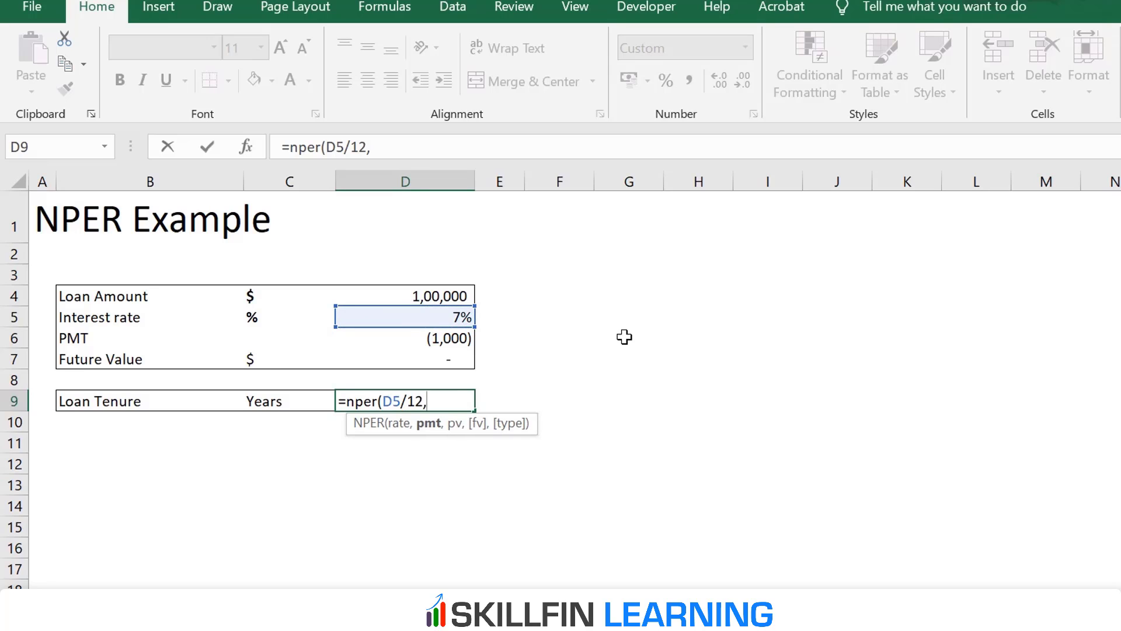
{"action": "left_click", "coordinate": [455, 344]}
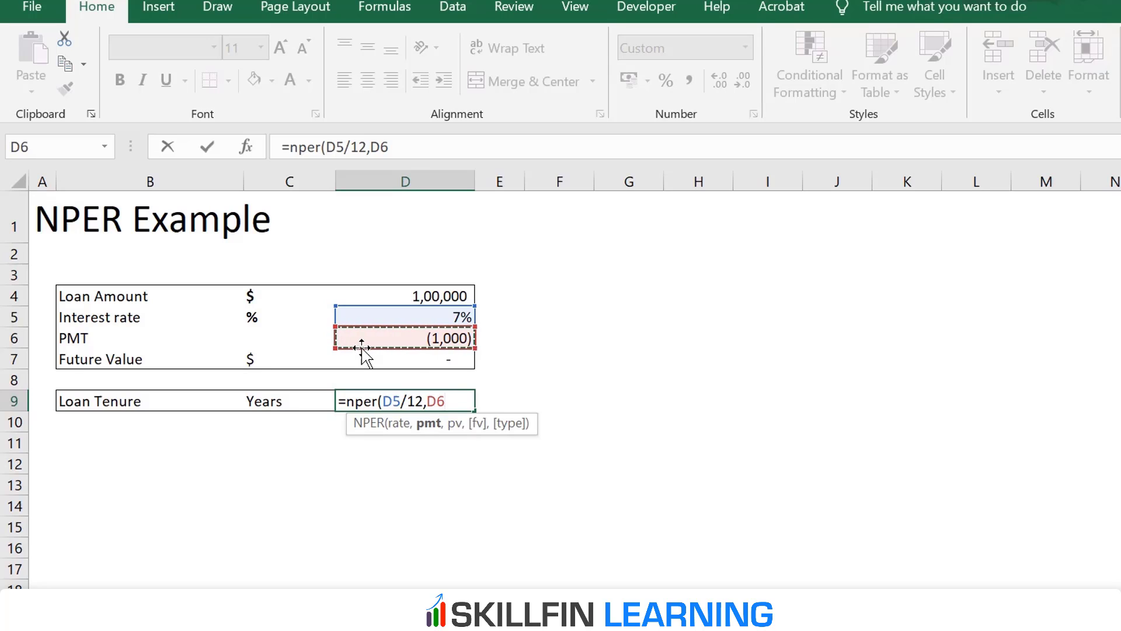
{"action": "type", "text": ","}
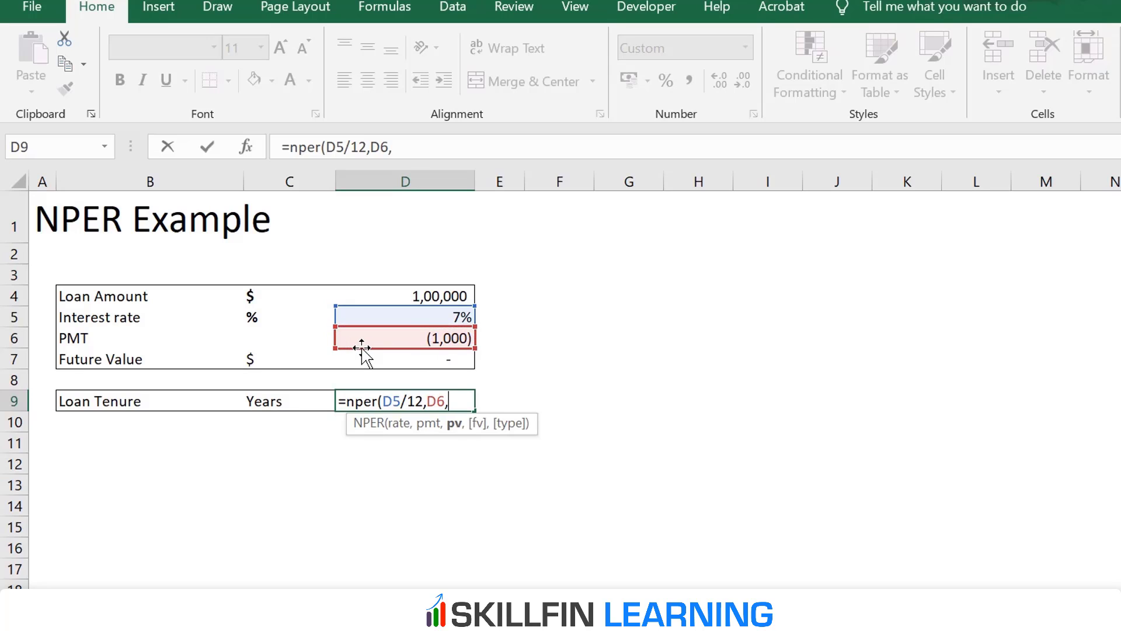
{"action": "left_click", "coordinate": [447, 300]}
{"action": "type", "text": ","}
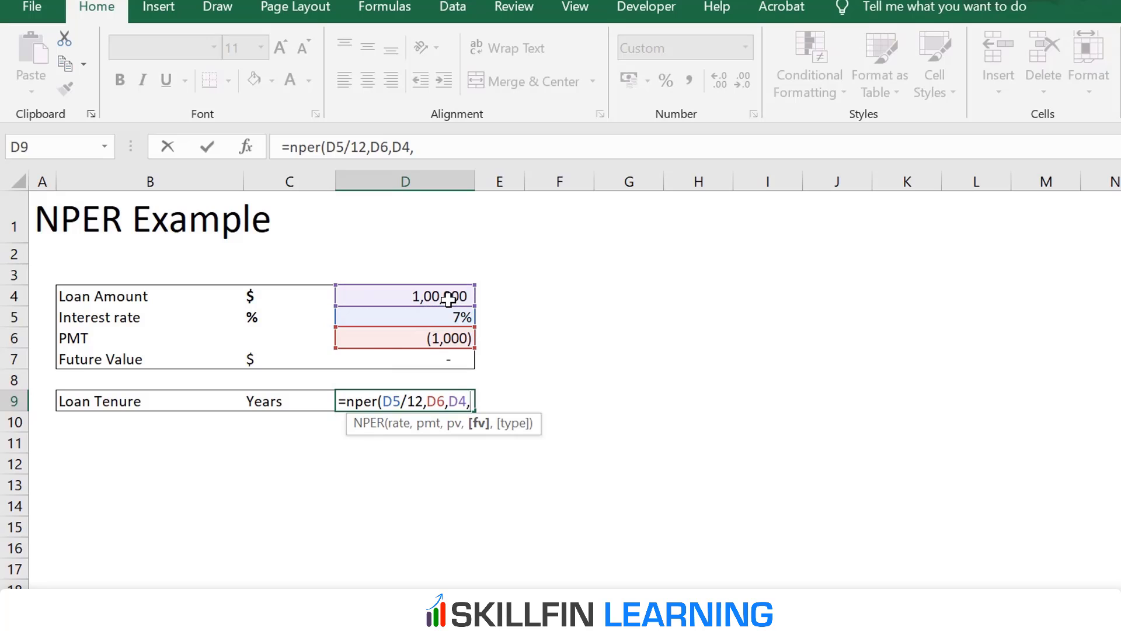
{"action": "left_click", "coordinate": [378, 358]}
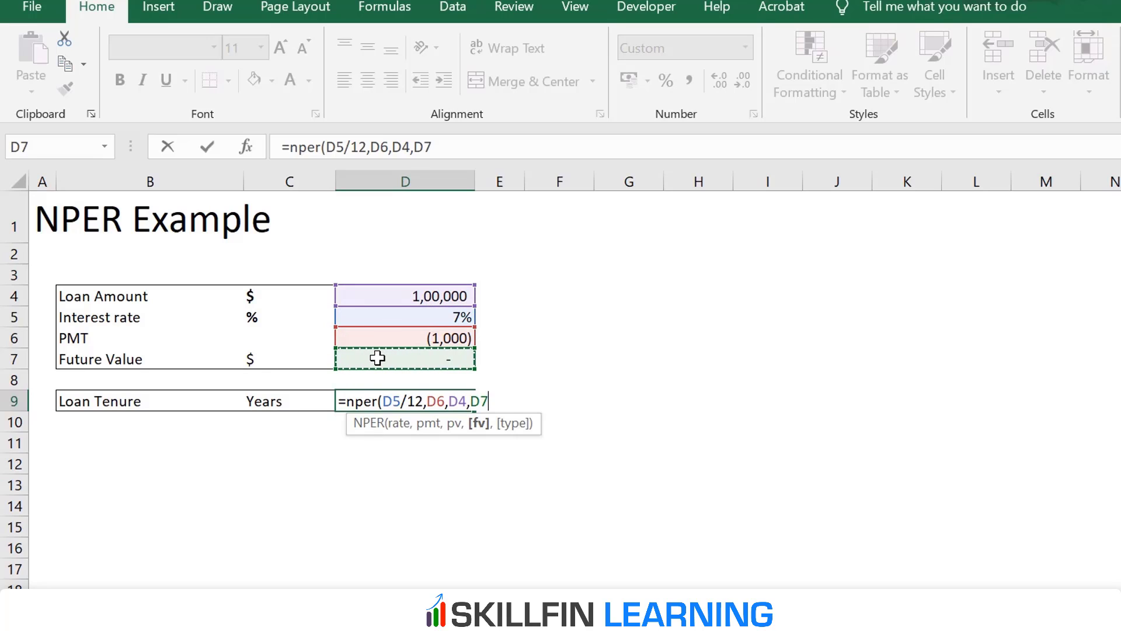
{"action": "type", "text": ",0"}
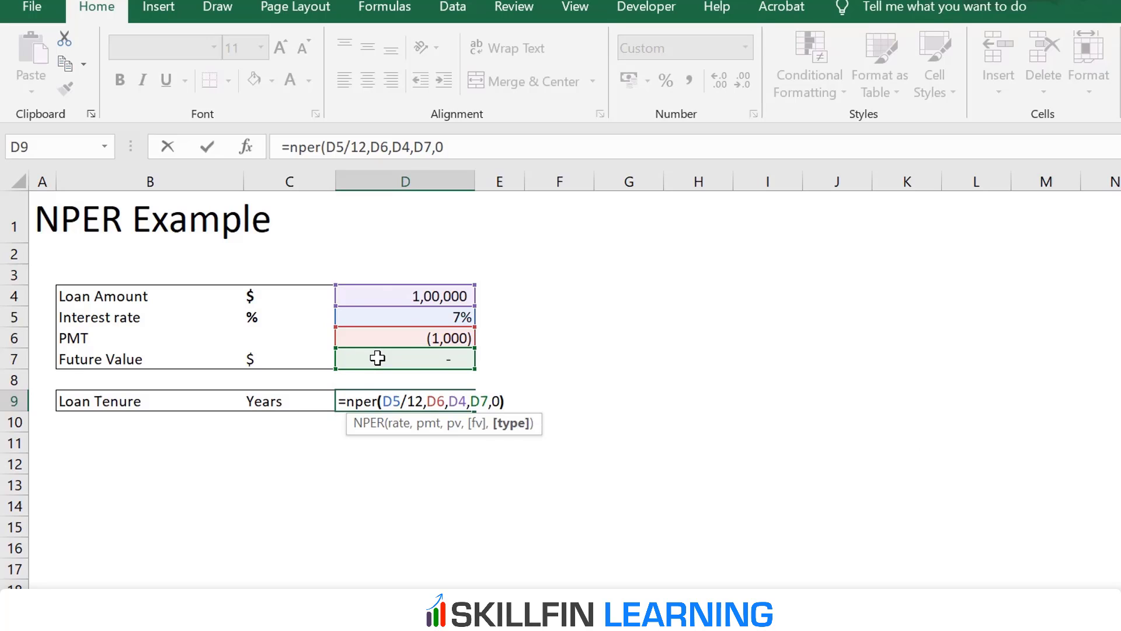
{"action": "type", "text": ")"}
{"action": "key", "text": "Return"}
{"action": "key", "text": "Up"}
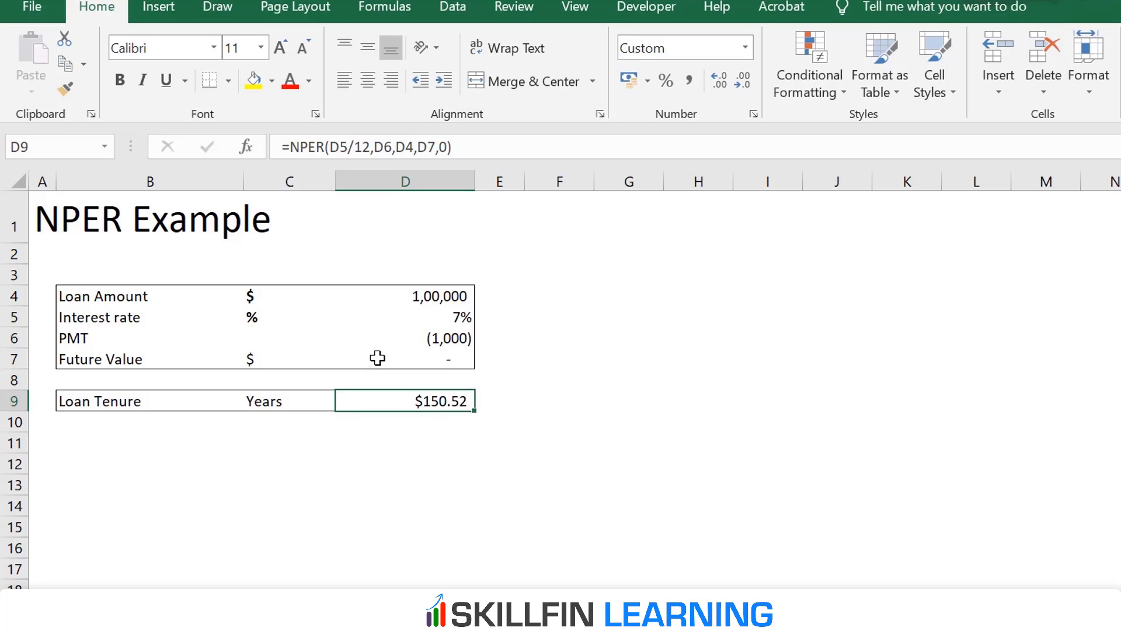
- Convert the loan tenure in D9 from months to years by appending /12 to the NPER formula
{"action": "left_click", "coordinate": [464, 147]}
{"action": "type", "text": "/12"}
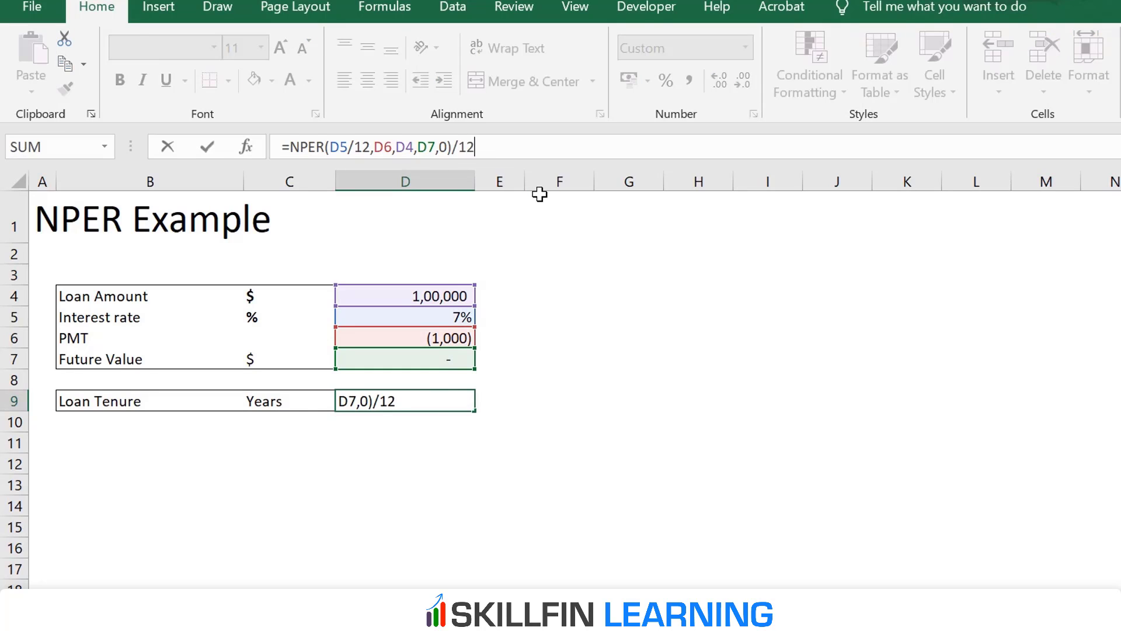
{"action": "key", "text": "Return"}
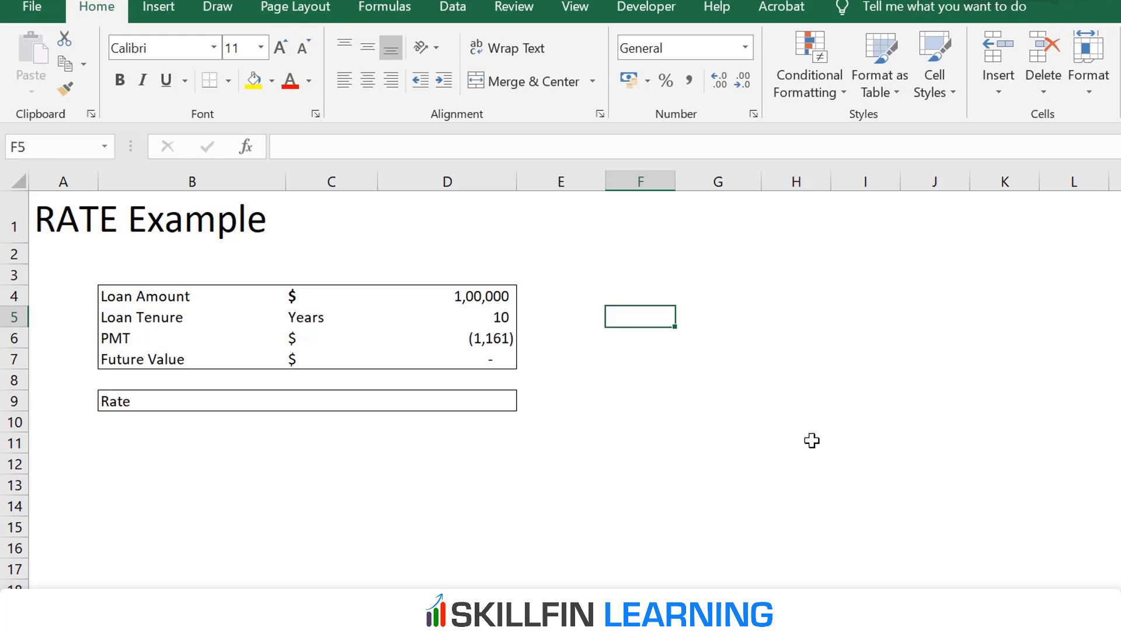
- On the RATE Example sheet, calculate the monthly interest rate in D9 with =RATE(D5*12,D6,D4,0,0)
{"action": "left_click", "coordinate": [507, 407]}
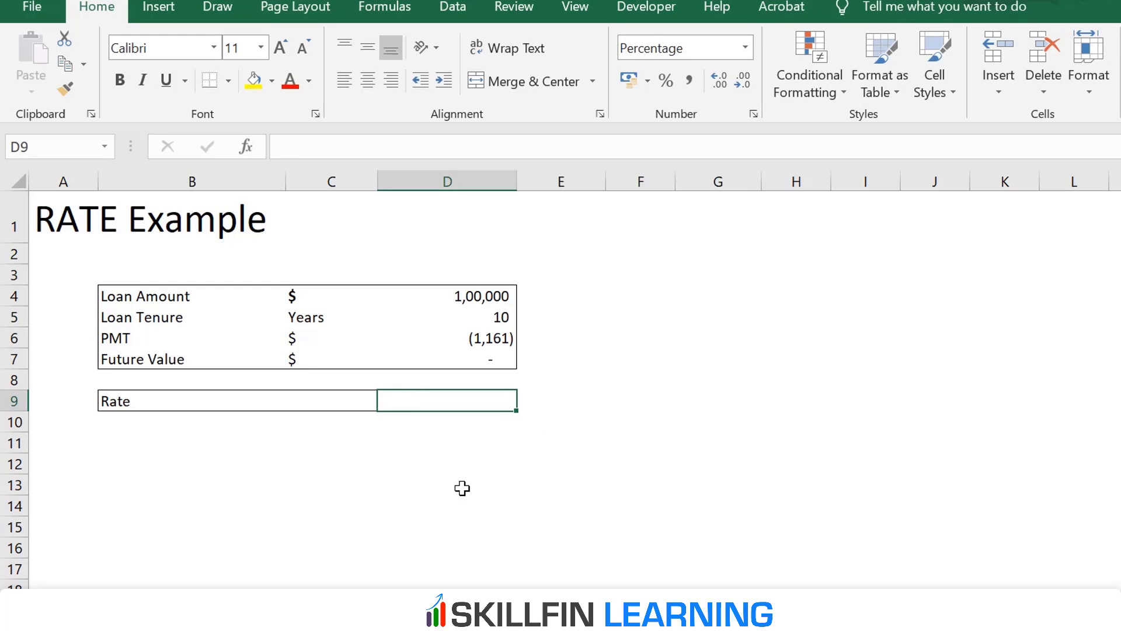
{"action": "type", "text": "=rate("}
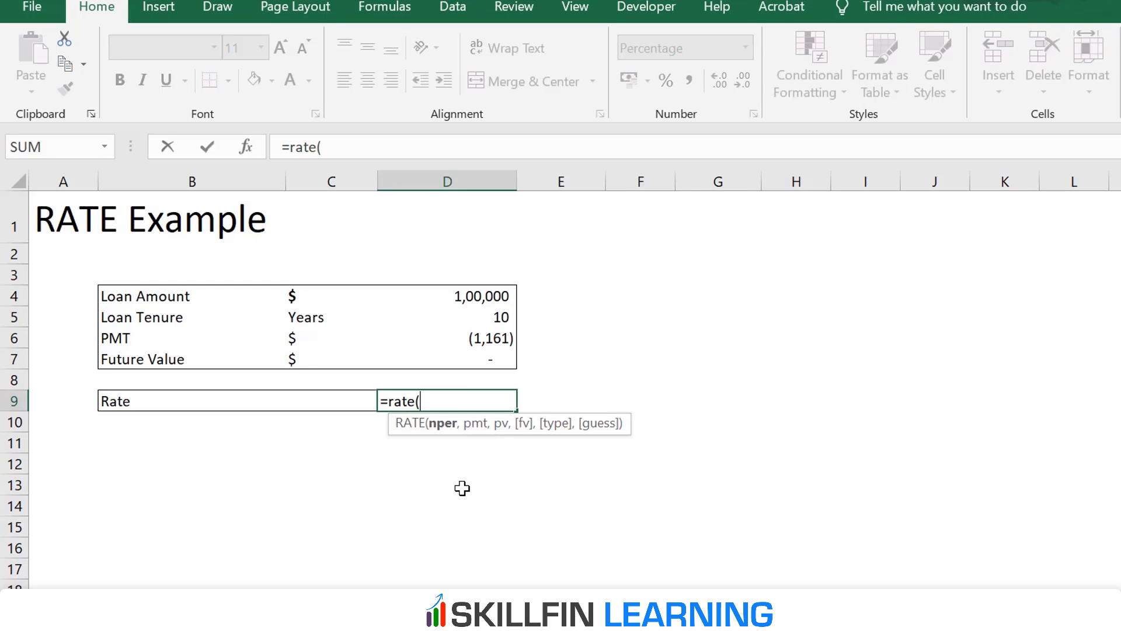
{"action": "left_click", "coordinate": [489, 320]}
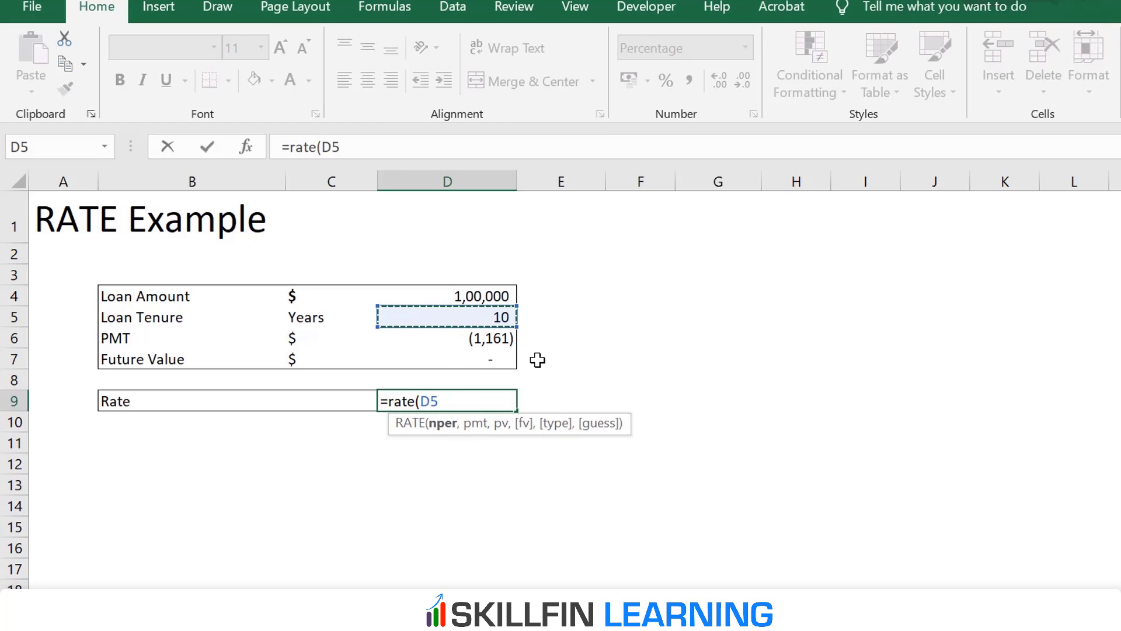
{"action": "type", "text": "*12"}
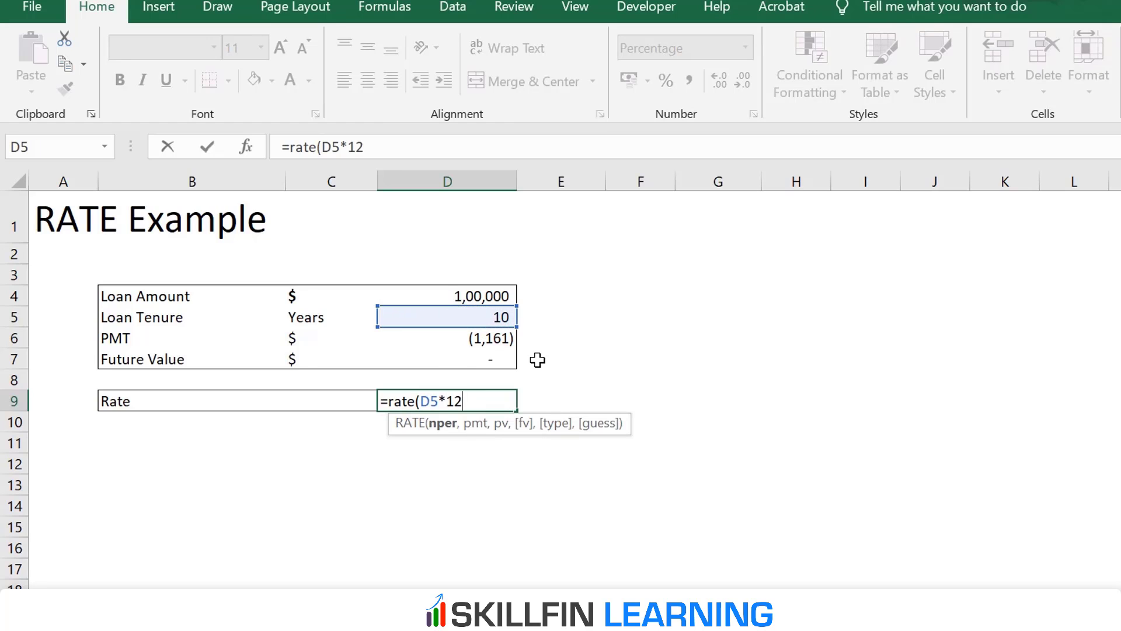
{"action": "type", "text": ","}
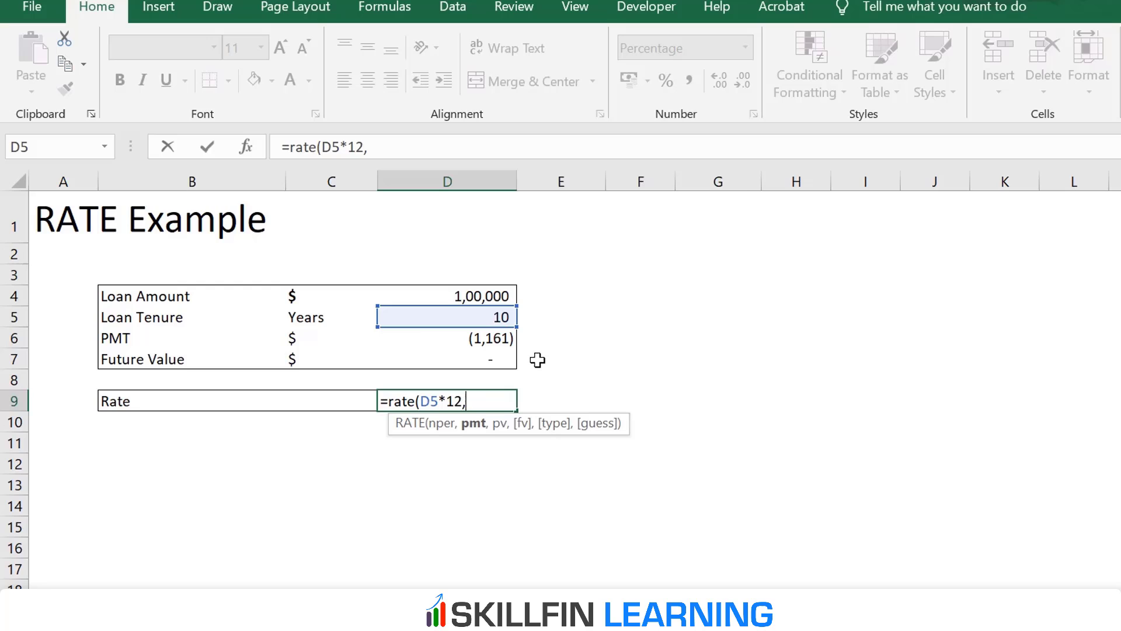
{"action": "left_click", "coordinate": [483, 339]}
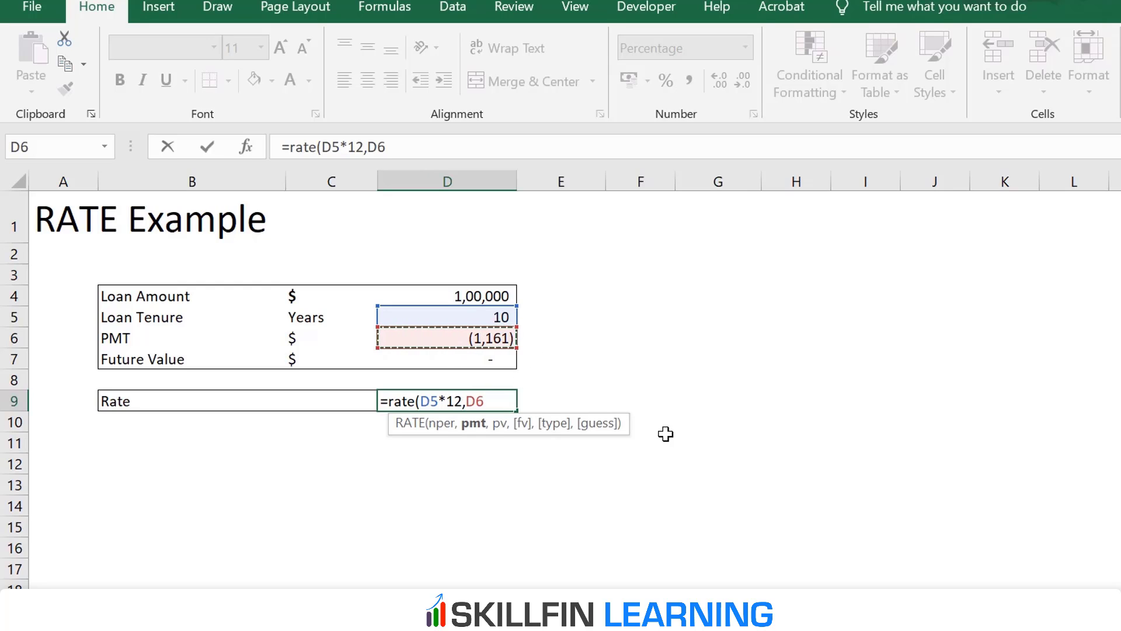
{"action": "type", "text": ","}
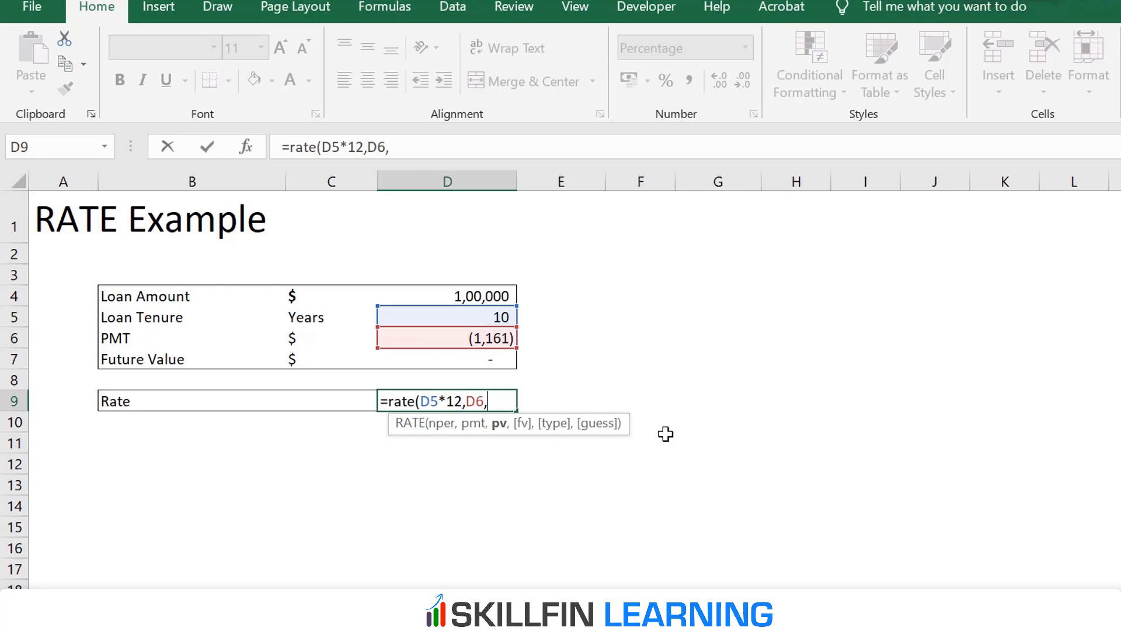
{"action": "left_click", "coordinate": [503, 297]}
{"action": "type", "text": ","}
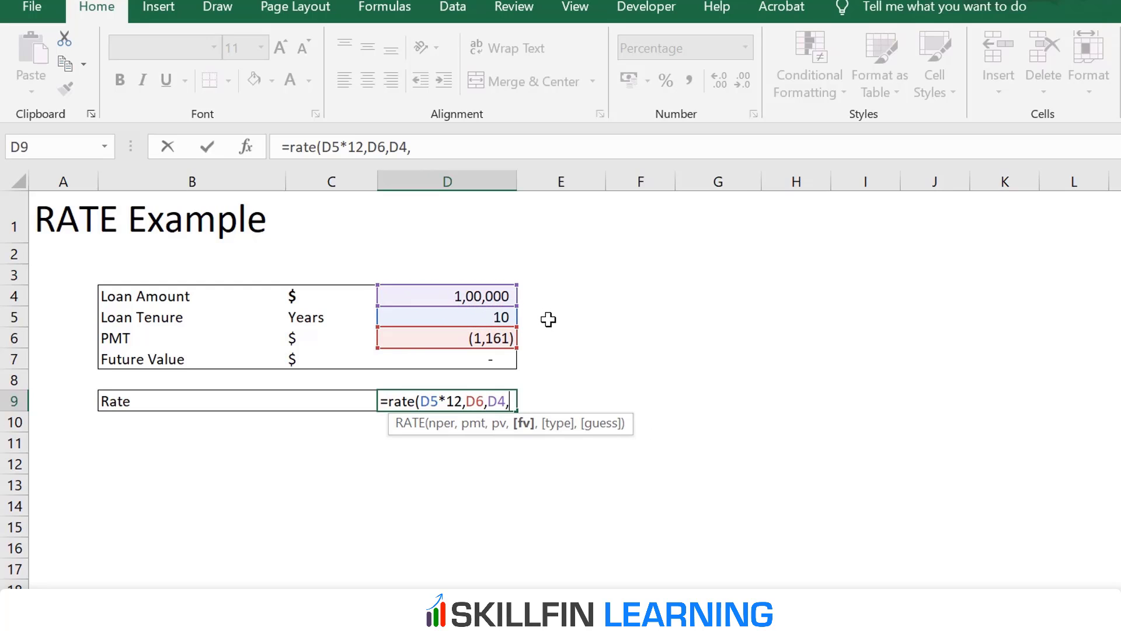
{"action": "type", "text": "0,"}
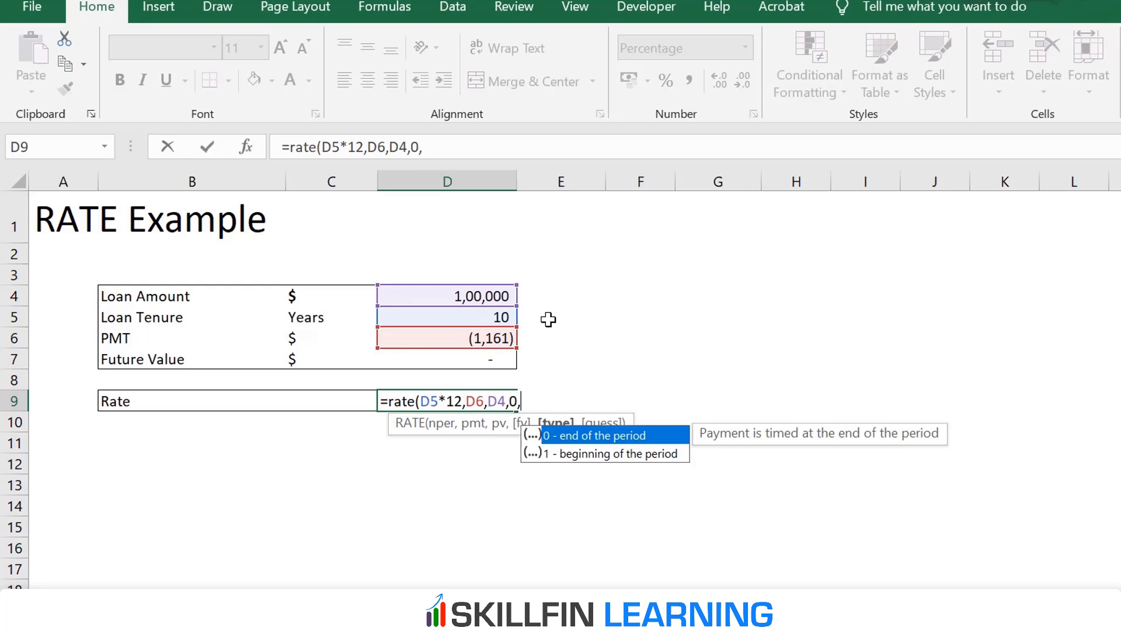
{"action": "type", "text": "0)"}
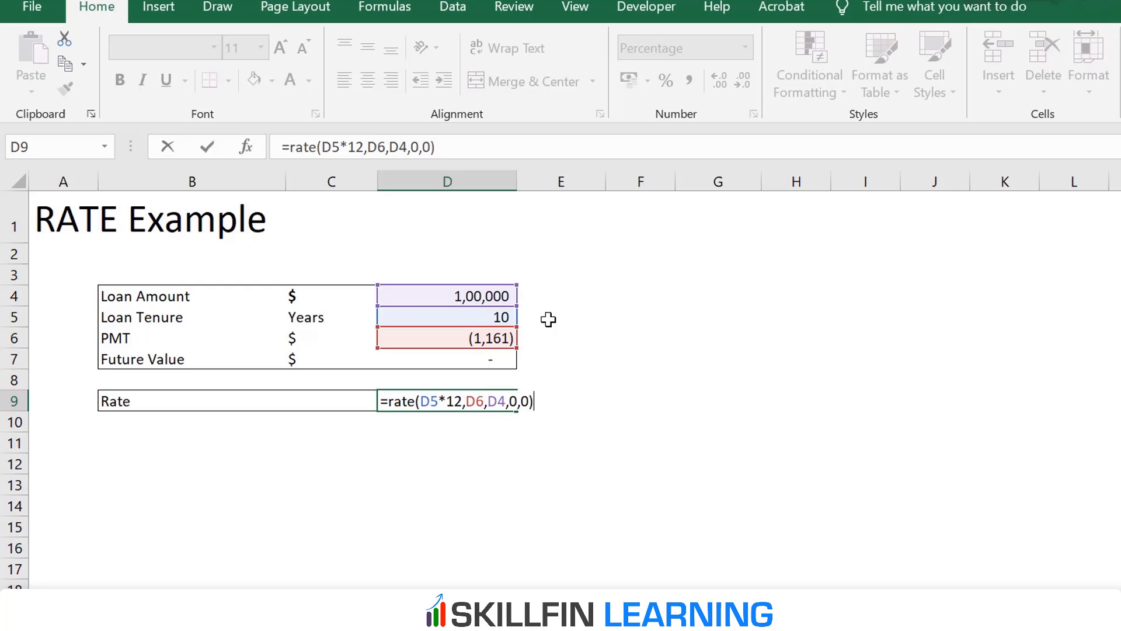
{"action": "key", "text": "Return"}
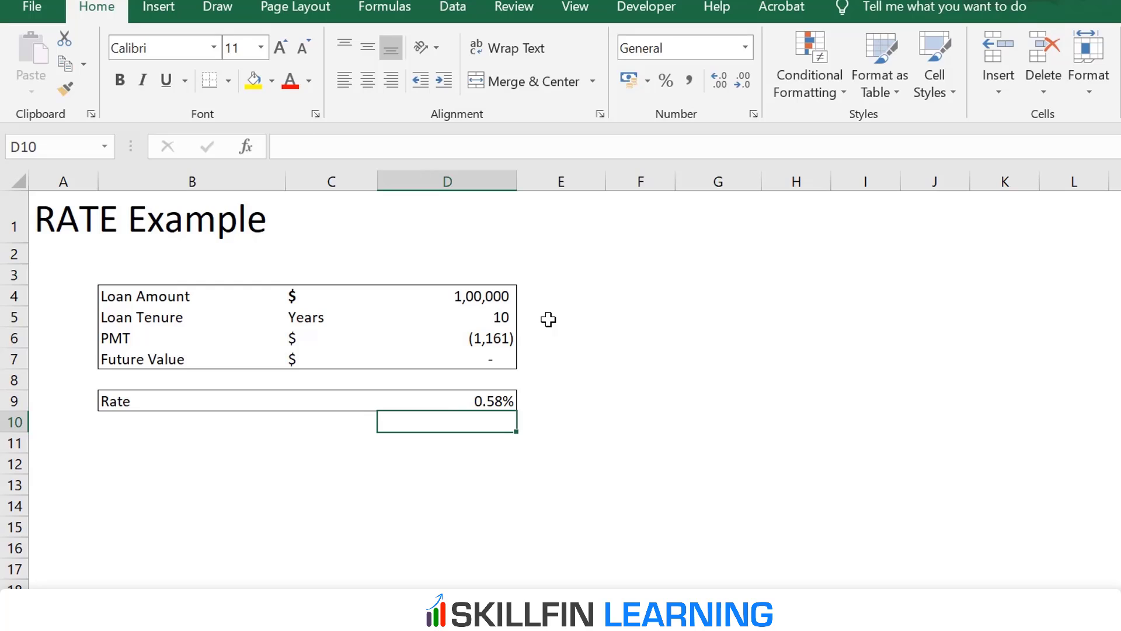
- Convert the monthly rate in D9 to an annual rate by appending *12 to the RATE formula
{"action": "key", "text": "Up"}
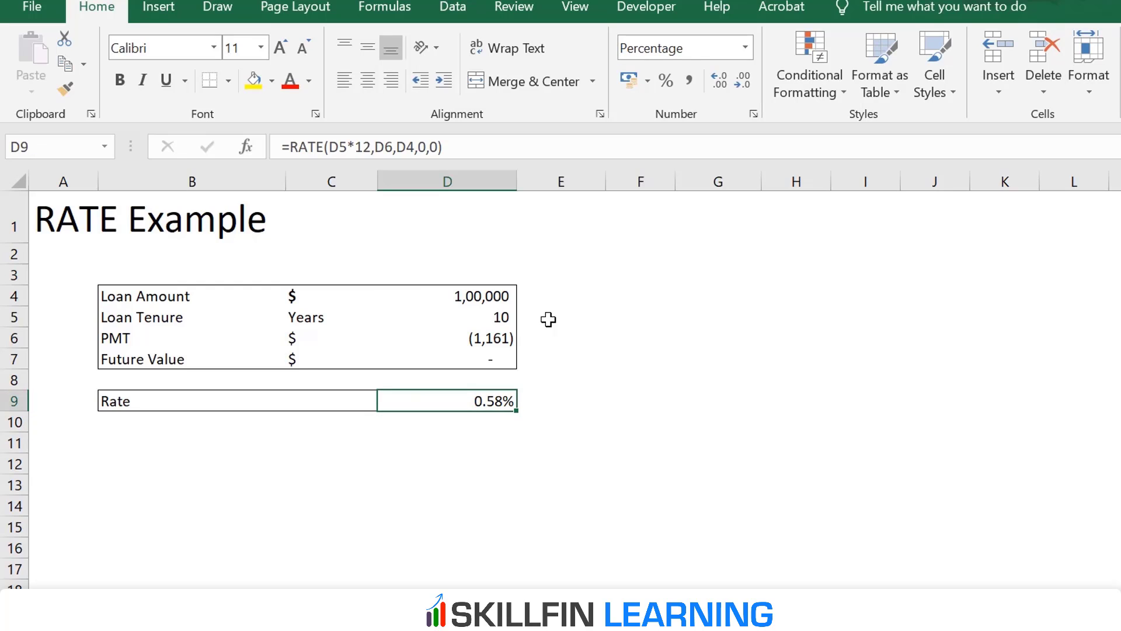
{"action": "left_click", "coordinate": [462, 153]}
{"action": "type", "text": "*12"}
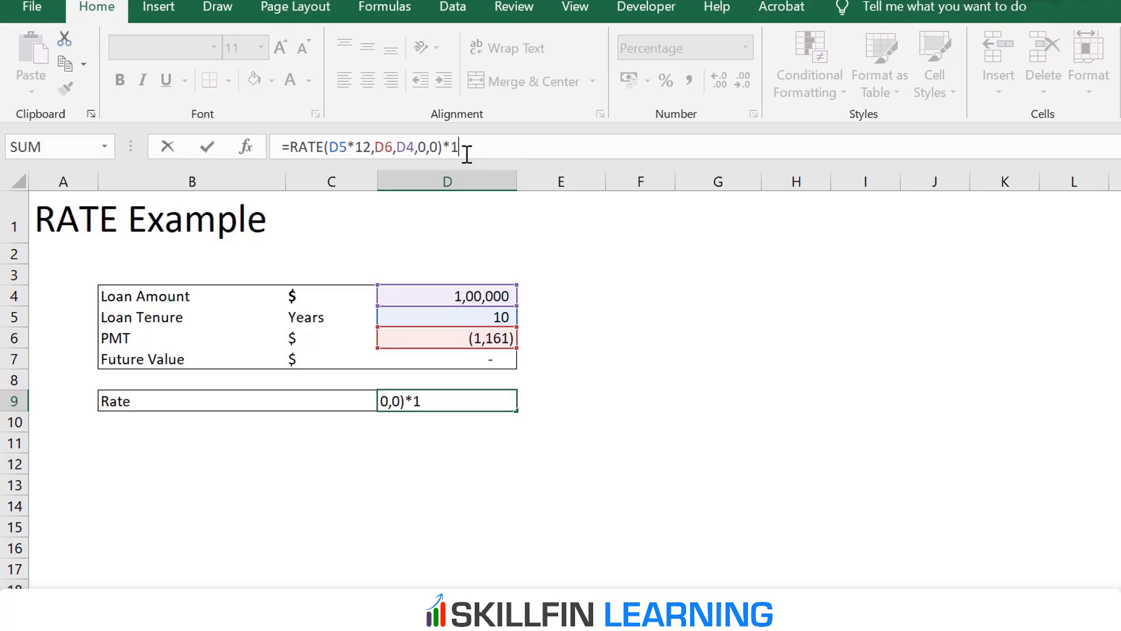
{"action": "key", "text": "Return"}
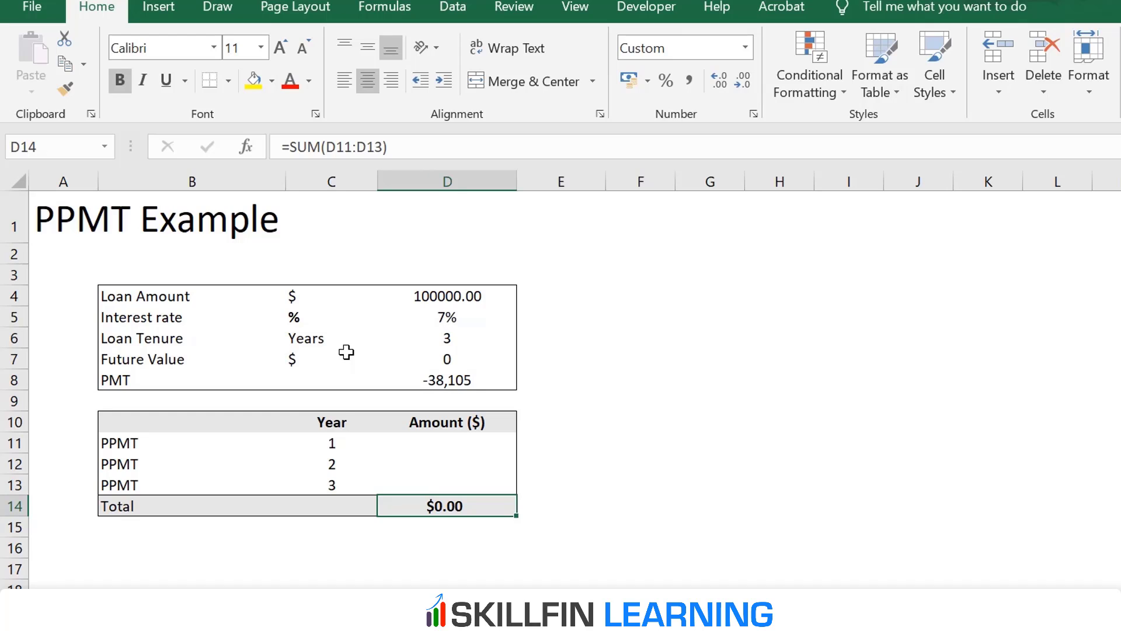
- On the PPMT Example sheet, calculate the year 1 principal payment in D11 with =PPMT(D5,C11,D6,D4,D7,0)
{"action": "left_click", "coordinate": [457, 340]}
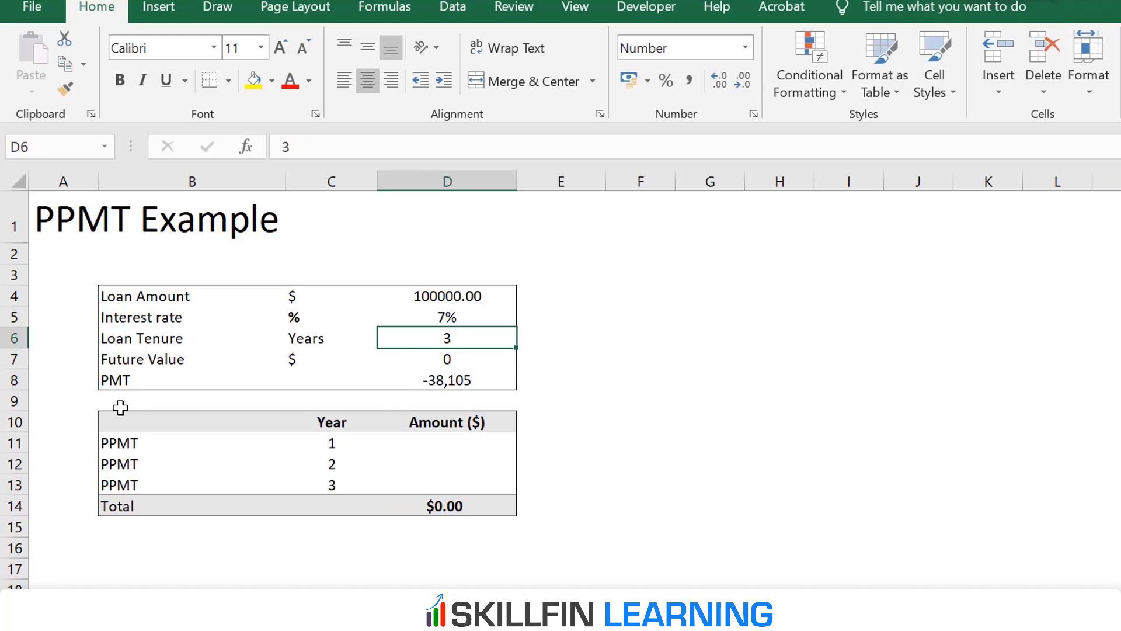
{"action": "left_click", "coordinate": [476, 382]}
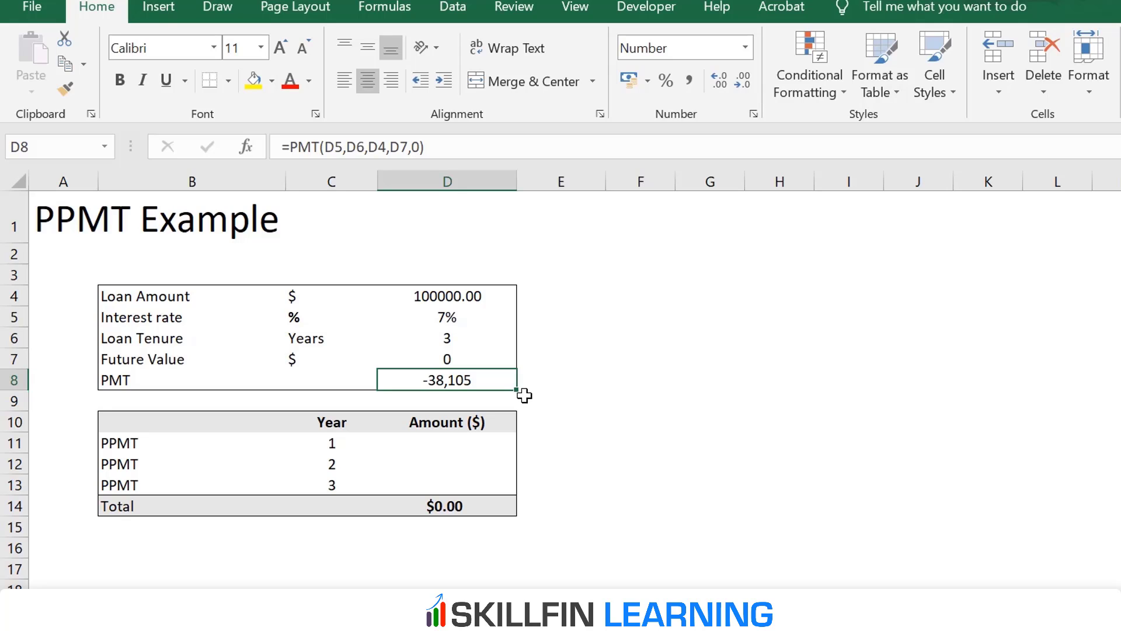
{"action": "left_click", "coordinate": [435, 442]}
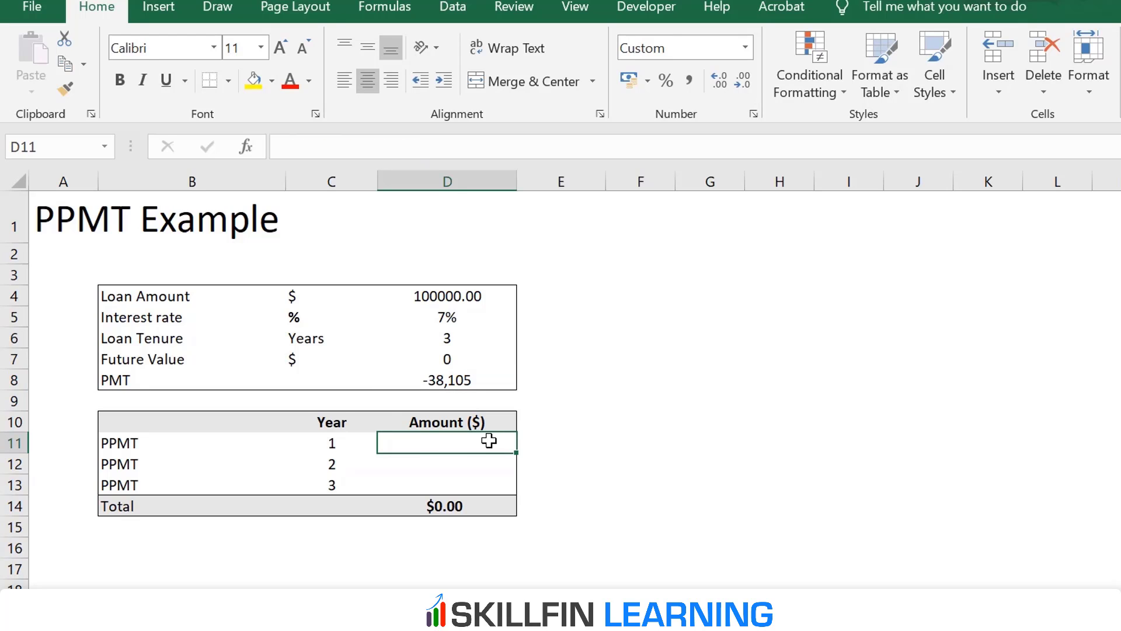
{"action": "type", "text": "="}
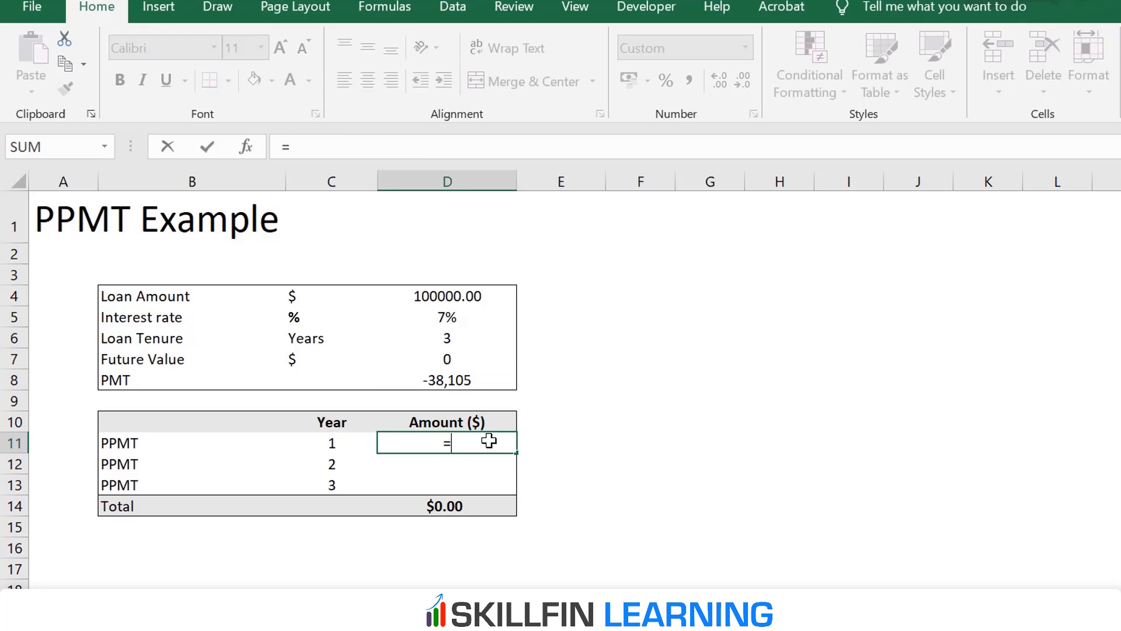
{"action": "type", "text": "ppmt("}
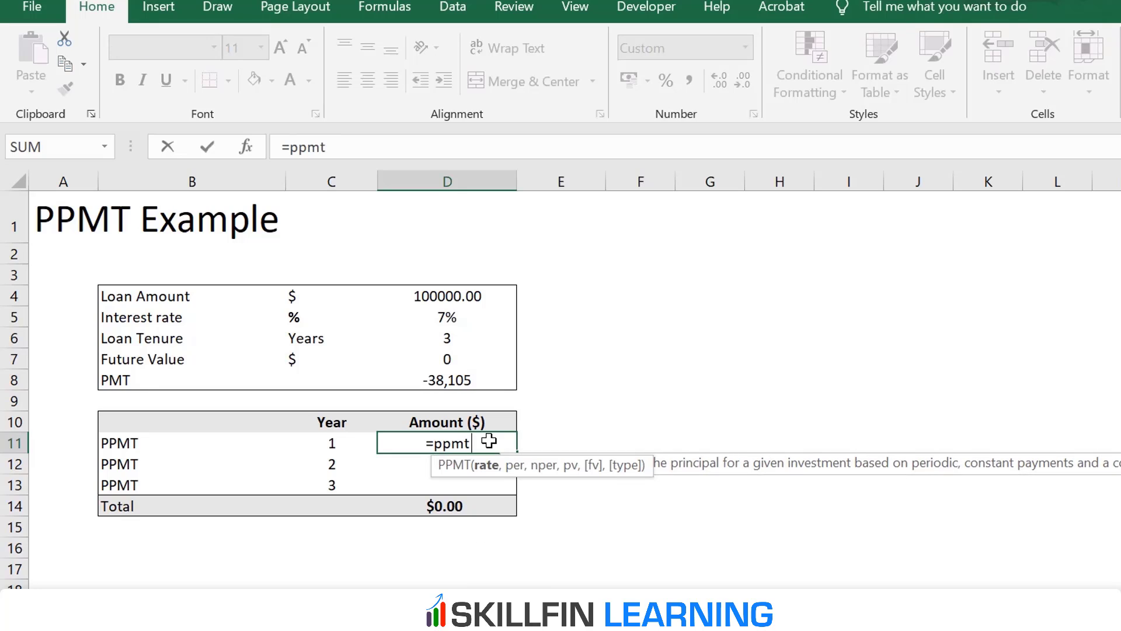
{"action": "left_click", "coordinate": [458, 319]}
{"action": "type", "text": ","}
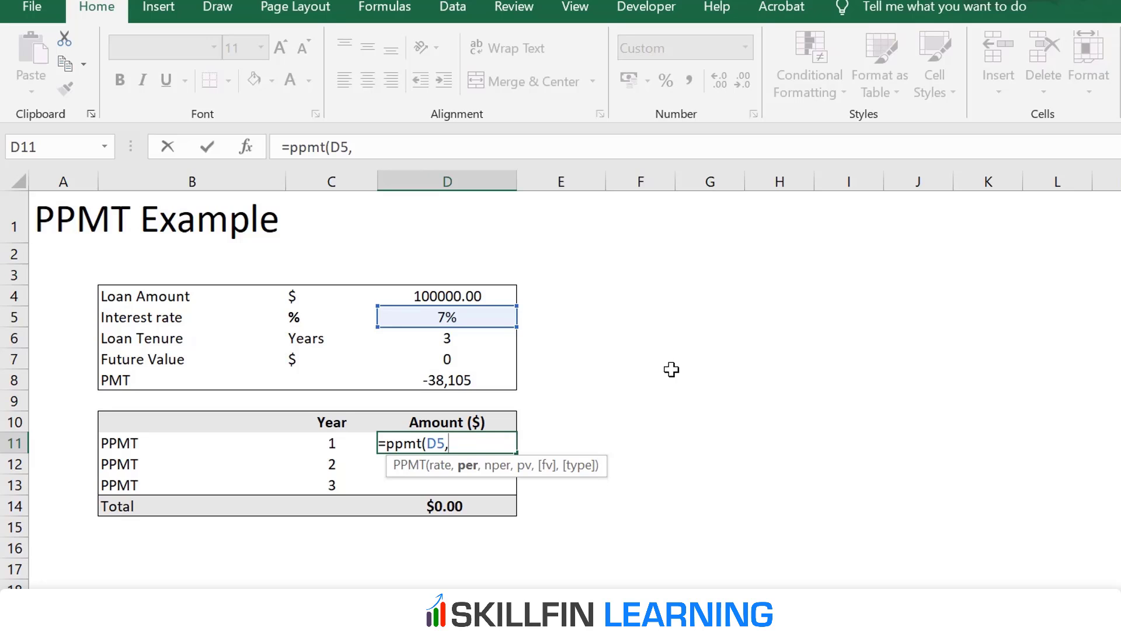
{"action": "left_click", "coordinate": [313, 444]}
{"action": "type", "text": ","}
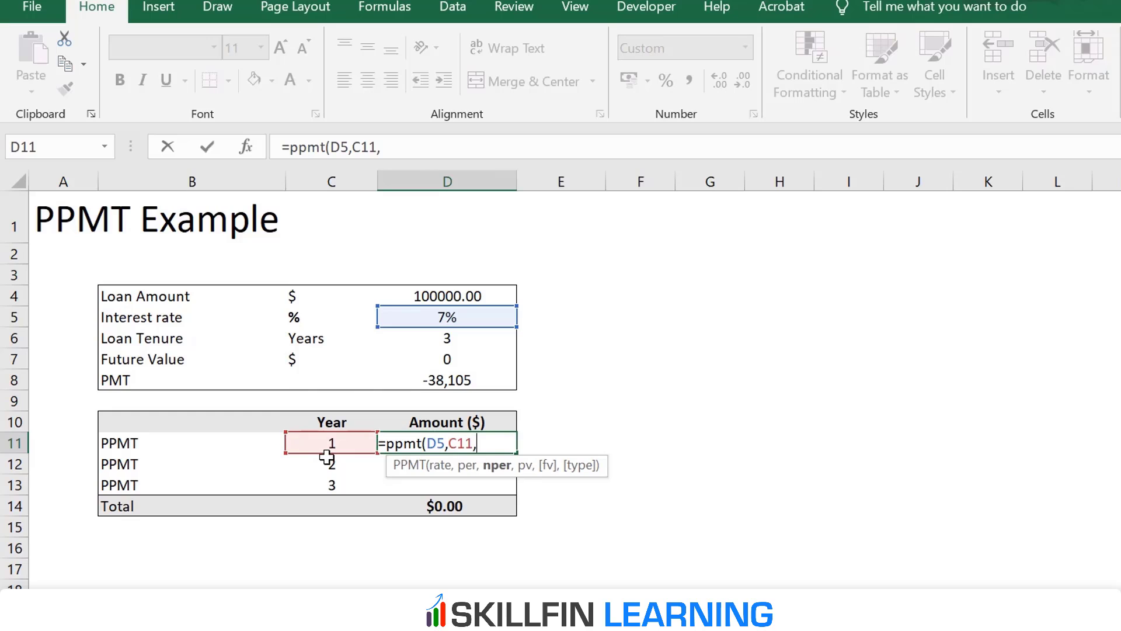
{"action": "left_click", "coordinate": [435, 338]}
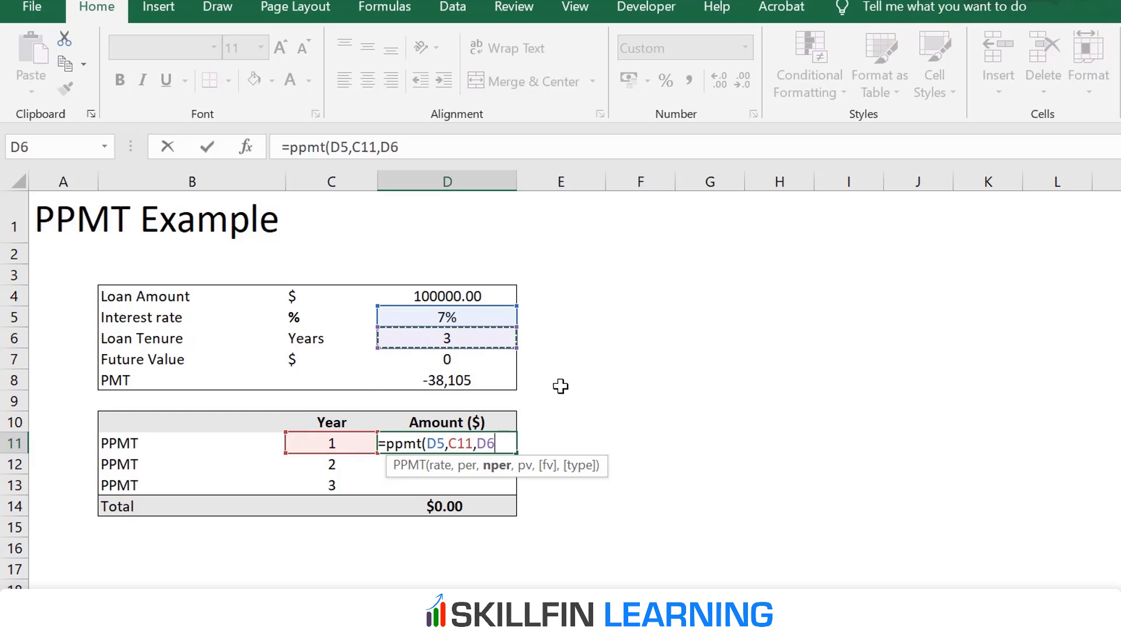
{"action": "type", "text": ","}
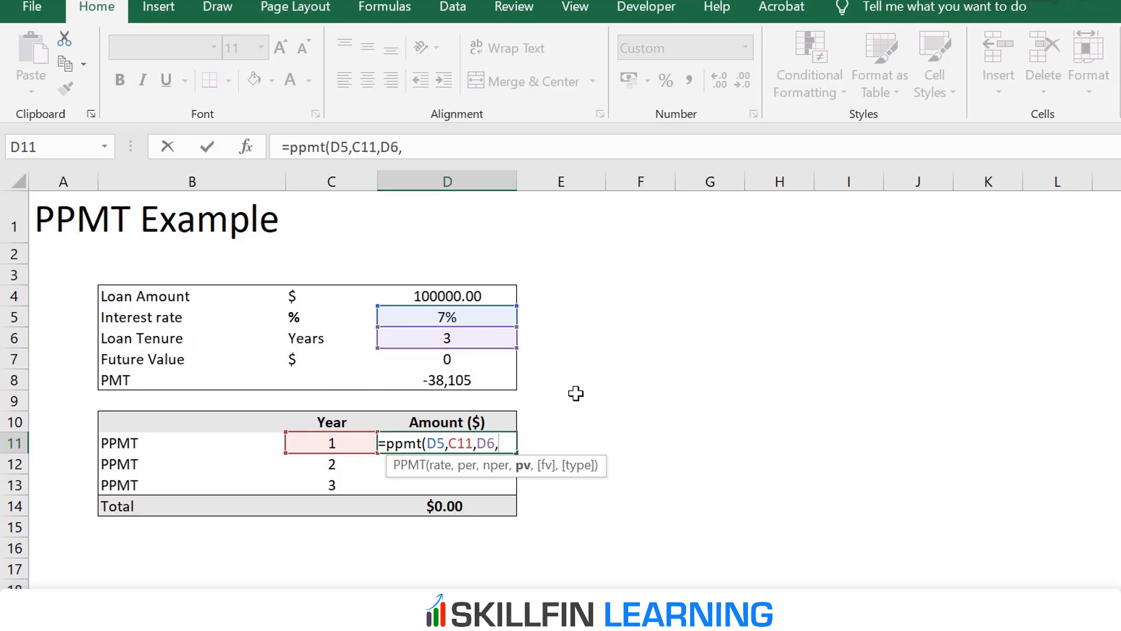
{"action": "left_click", "coordinate": [435, 295]}
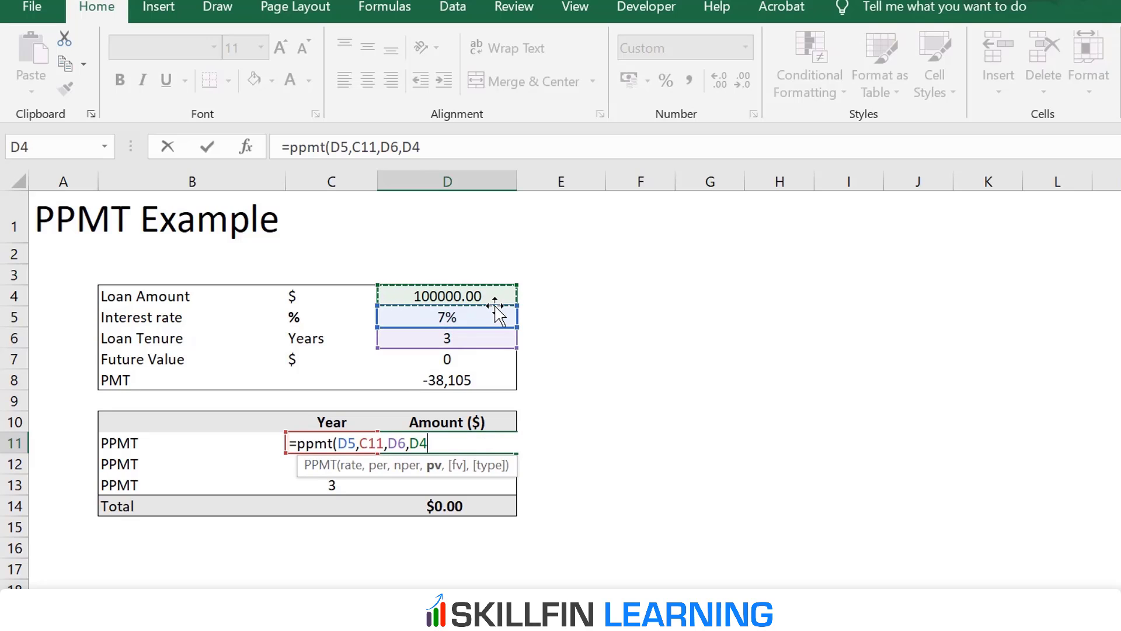
{"action": "type", "text": ","}
{"action": "left_click", "coordinate": [445, 355]}
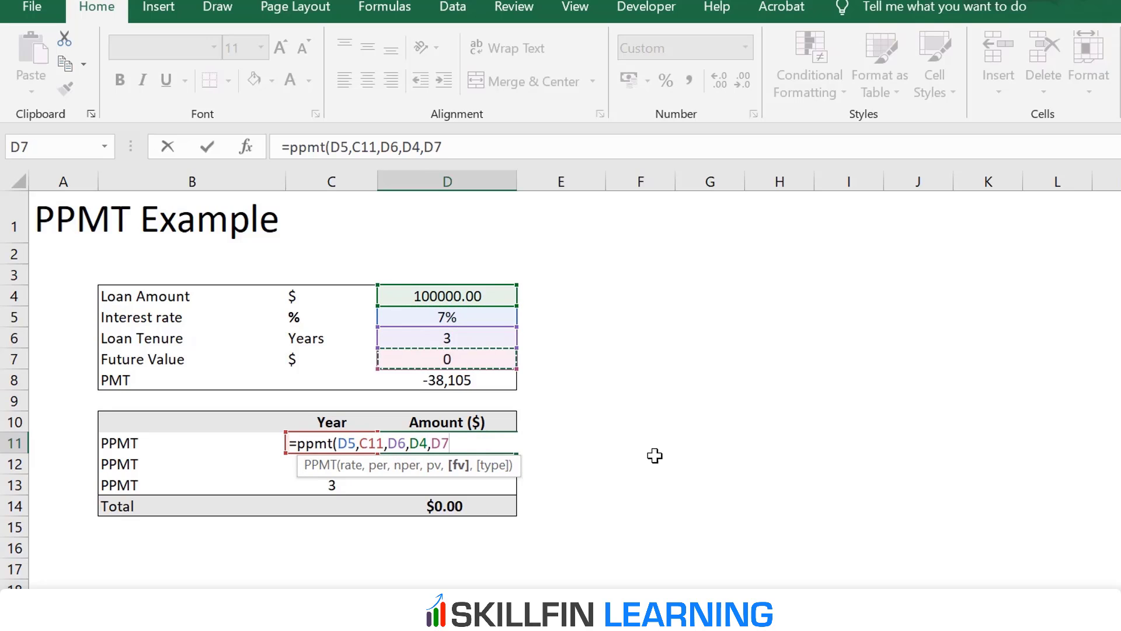
{"action": "type", "text": ",0)"}
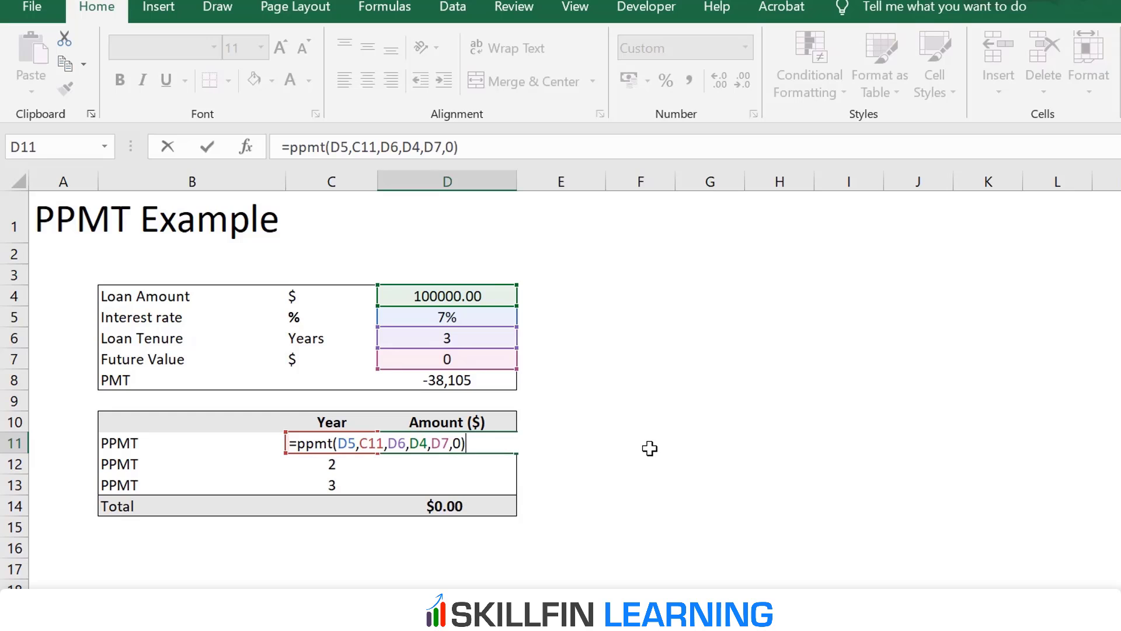
{"action": "key", "text": "Return"}
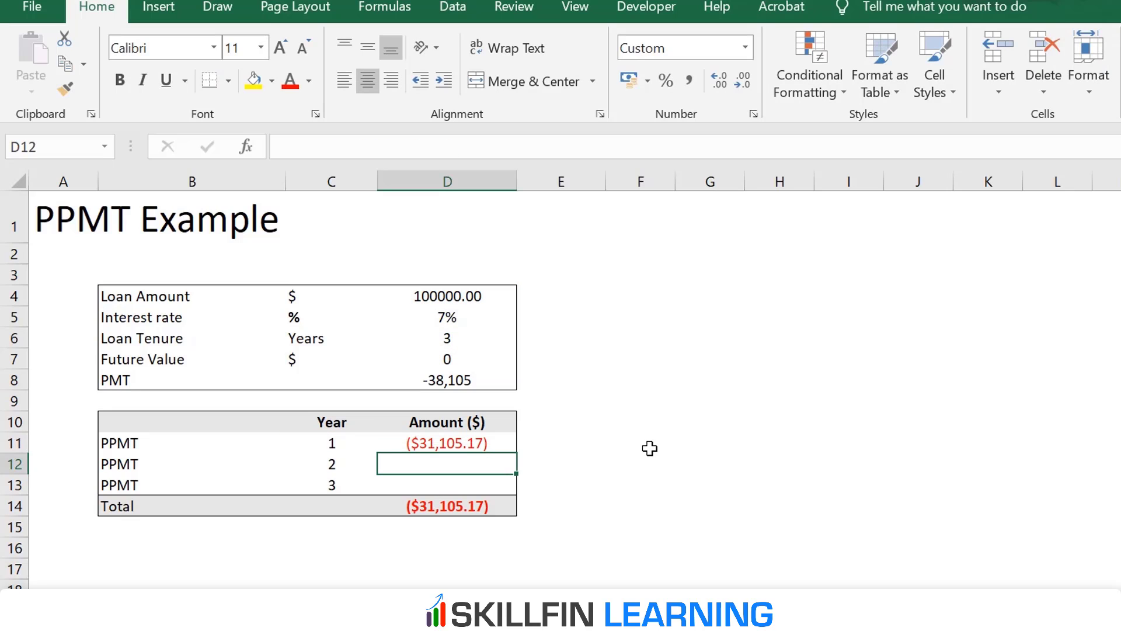
- Compare the year 1 principal payment in D11 with the total yearly payment in D8
{"action": "key", "text": "Up"}
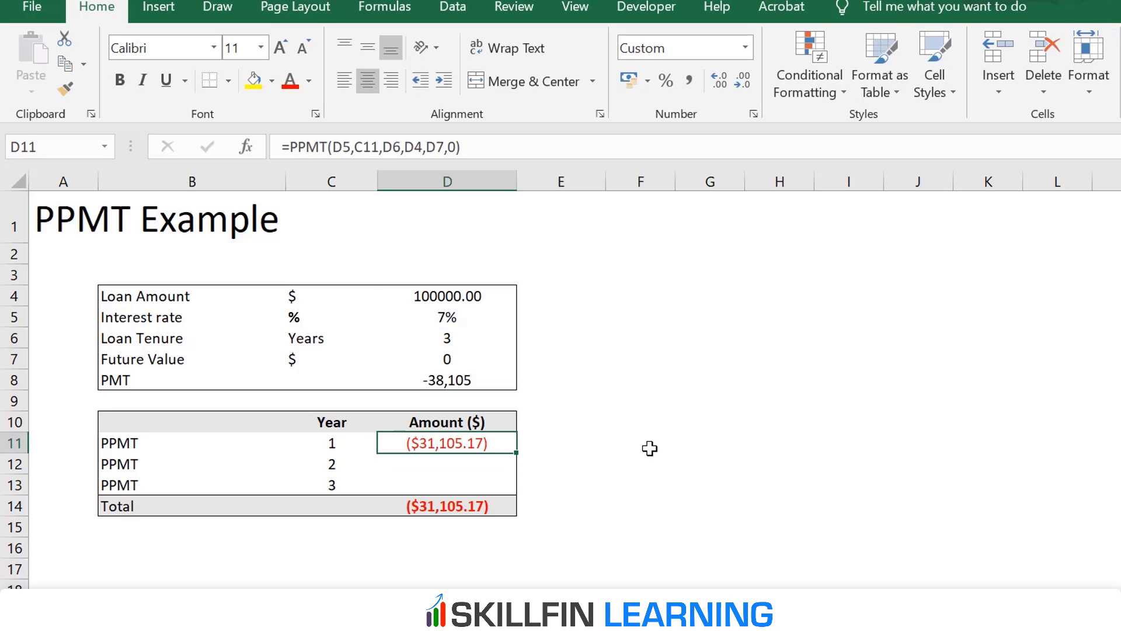
{"action": "key", "text": "Up"}
{"action": "key", "text": "Up"}
{"action": "key", "text": "Up"}
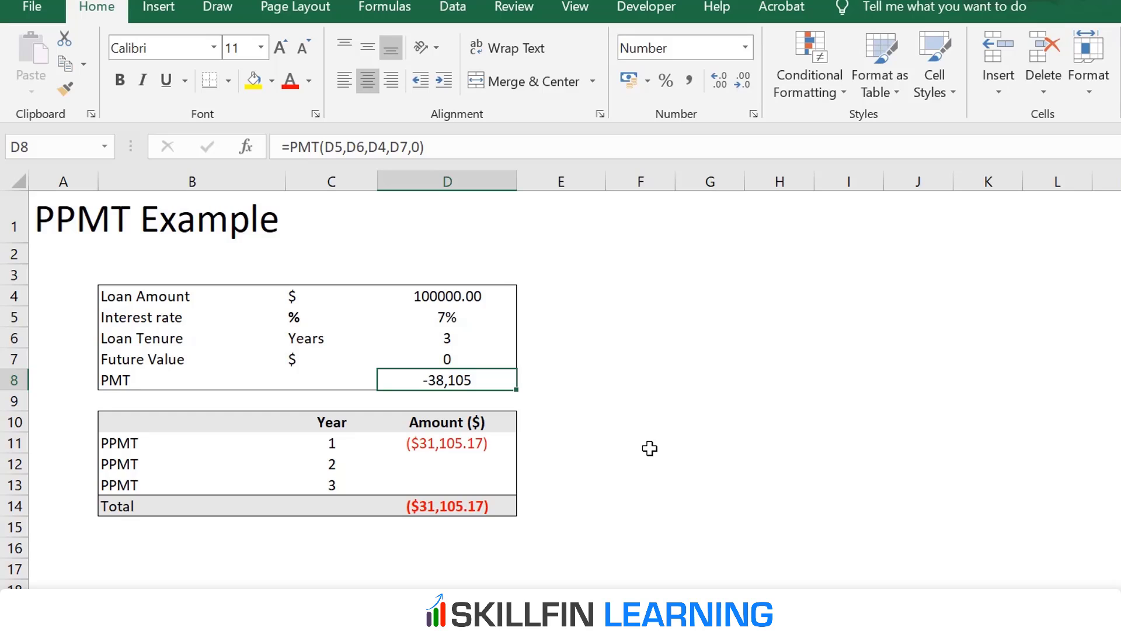
{"action": "key", "text": "Down"}
{"action": "key", "text": "Down"}
{"action": "key", "text": "Down"}
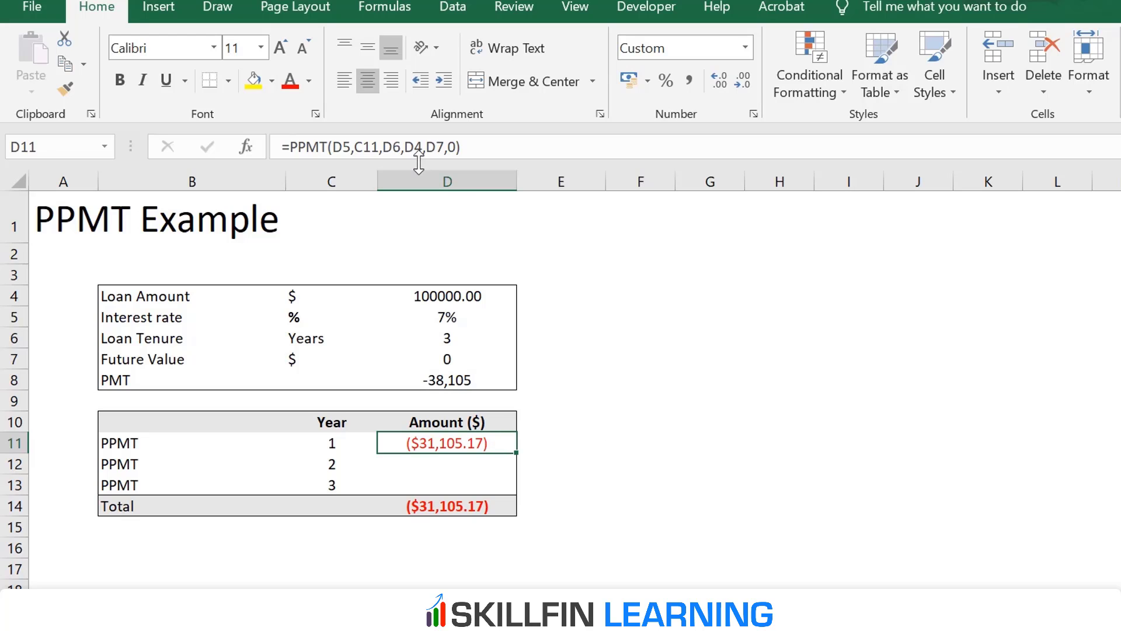
- Make the D5, D6, D4 and D7 references in D11's PPMT formula absolute, keeping C11 relative
{"action": "left_click", "coordinate": [342, 148]}
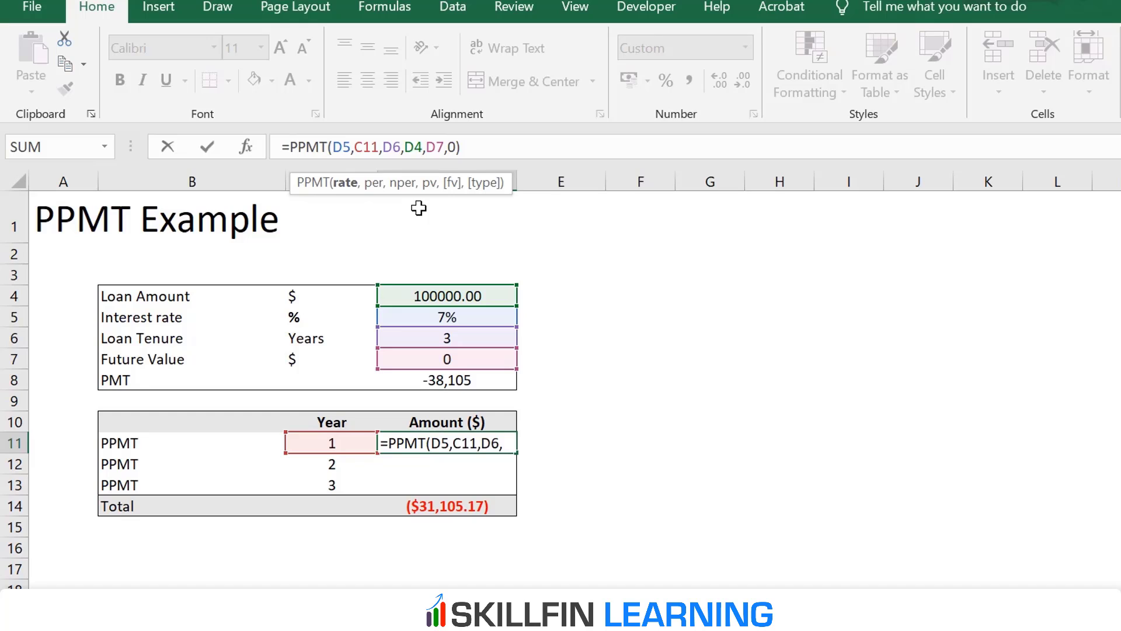
{"action": "key", "text": "F4"}
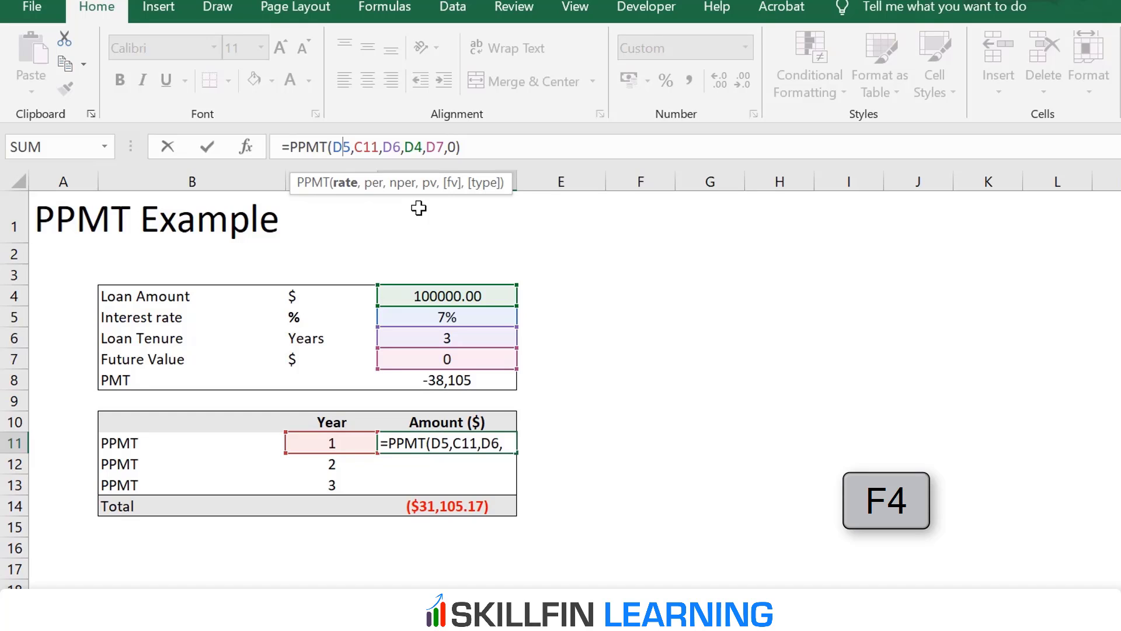
{"action": "key", "text": "F4"}
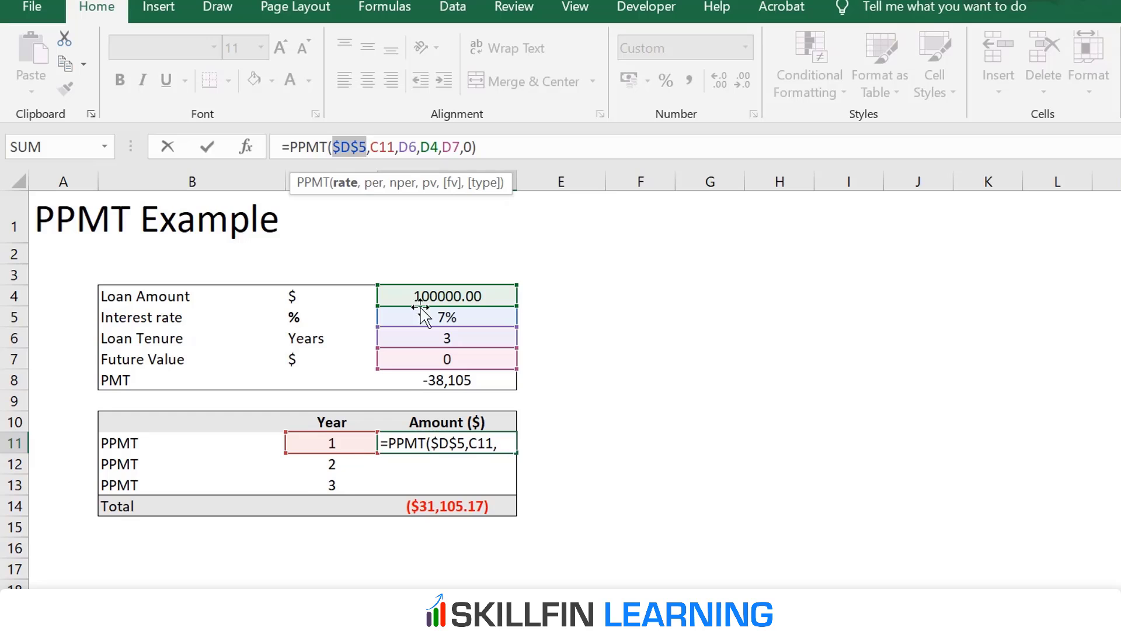
{"action": "left_click", "coordinate": [413, 147]}
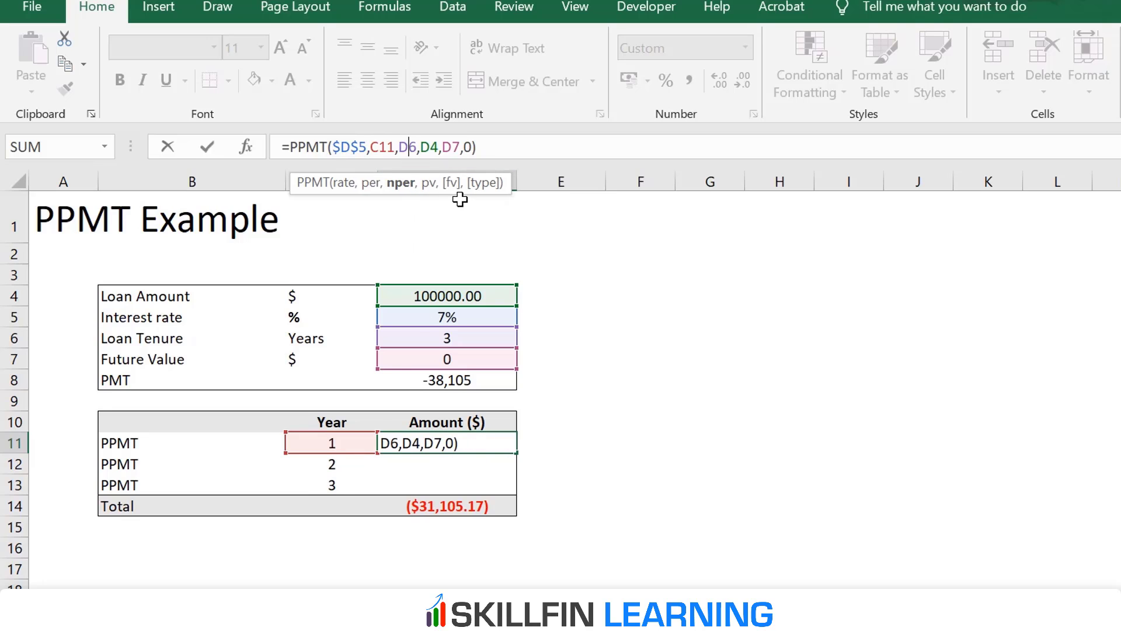
{"action": "key", "text": "F4"}
{"action": "key", "text": "Right"}
{"action": "key", "text": "Right"}
{"action": "key", "text": "F4"}
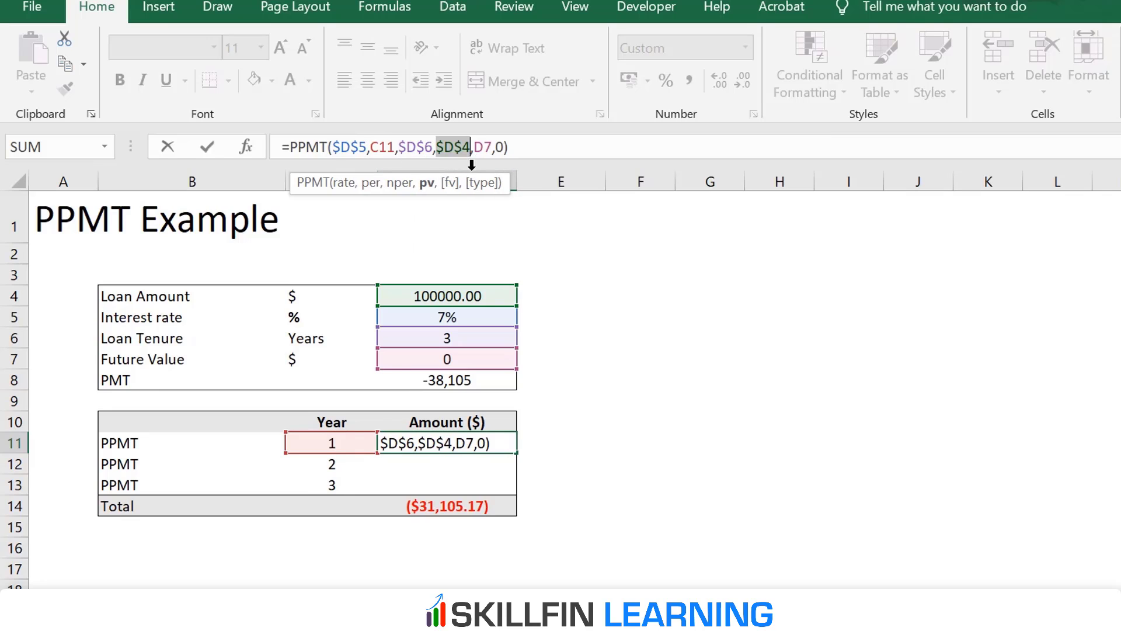
{"action": "left_click", "coordinate": [484, 146]}
{"action": "key", "text": "F4"}
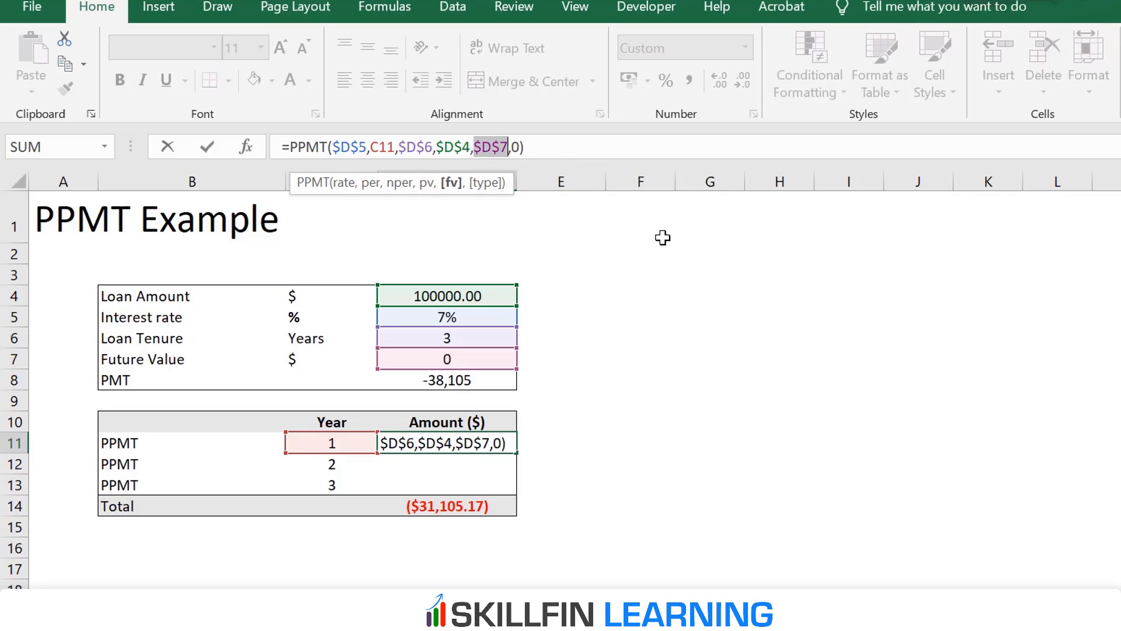
{"action": "key", "text": "Return"}
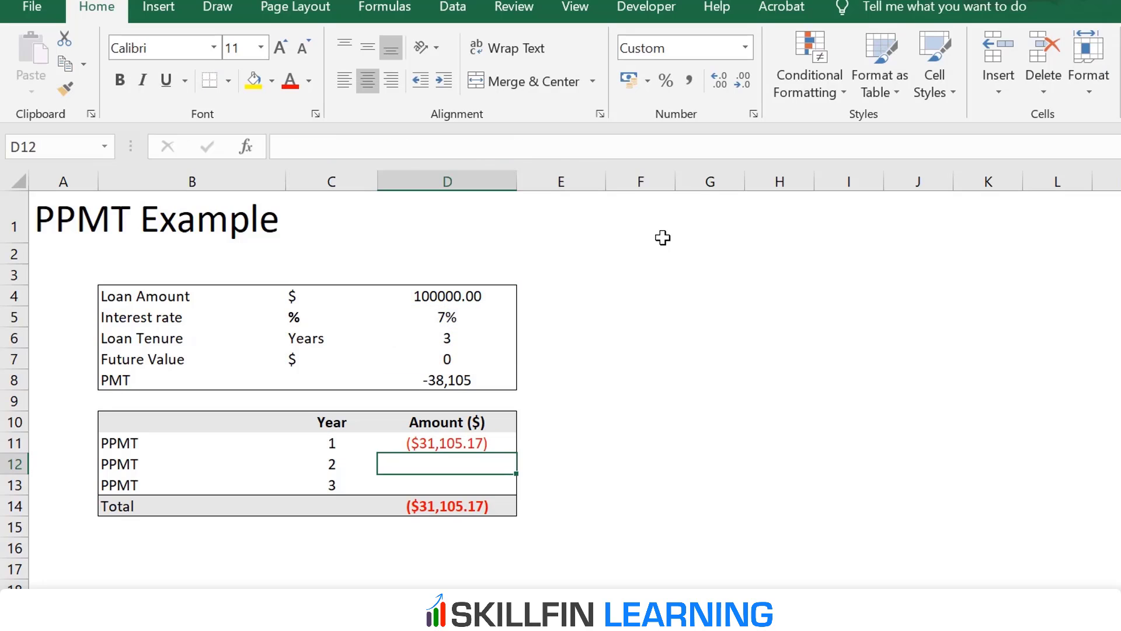
- Copy the PPMT formula from D11 into D12:D13 to calculate the principal payments for years 2 and 3
{"action": "left_click", "coordinate": [445, 444]}
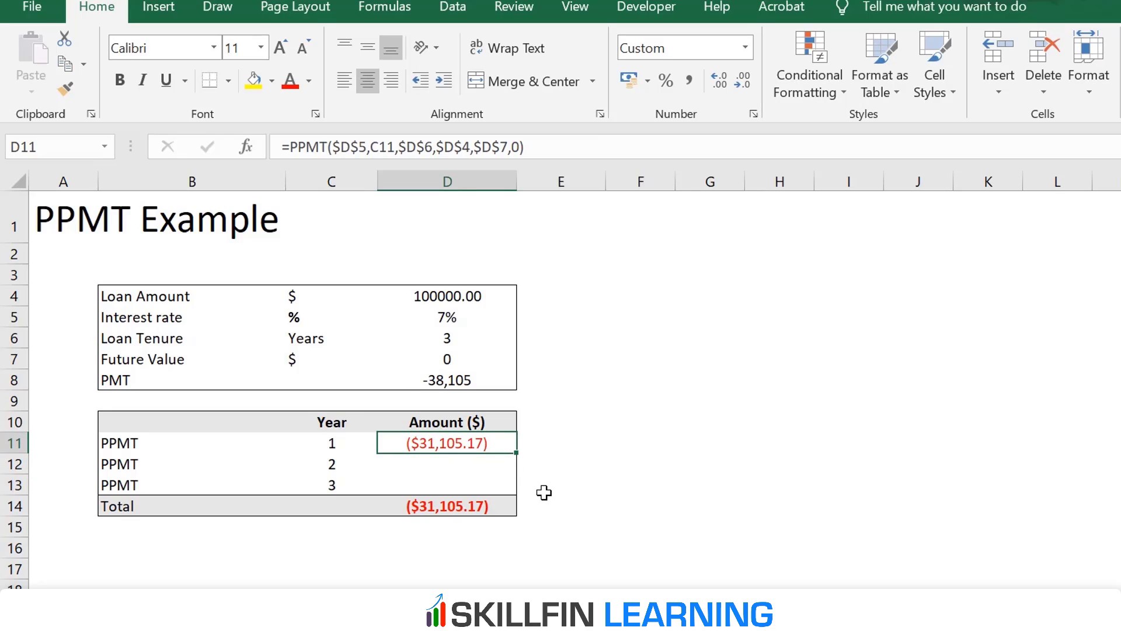
{"action": "key", "text": "ctrl+c"}
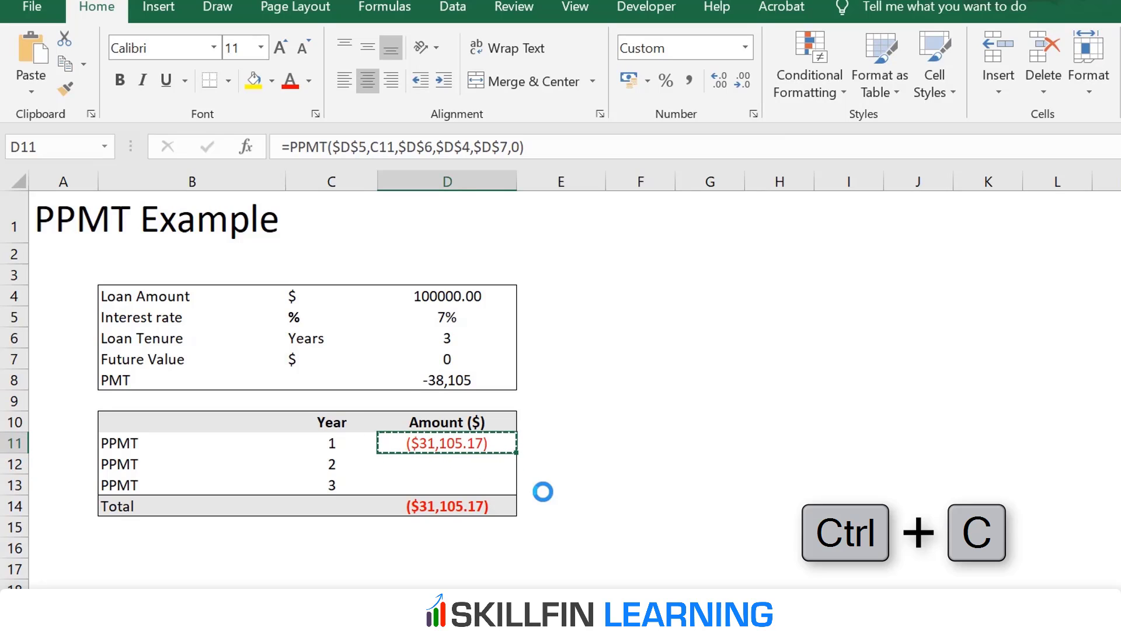
{"action": "left_click_drag", "start_coordinate": [471, 465], "coordinate": [473, 481]}
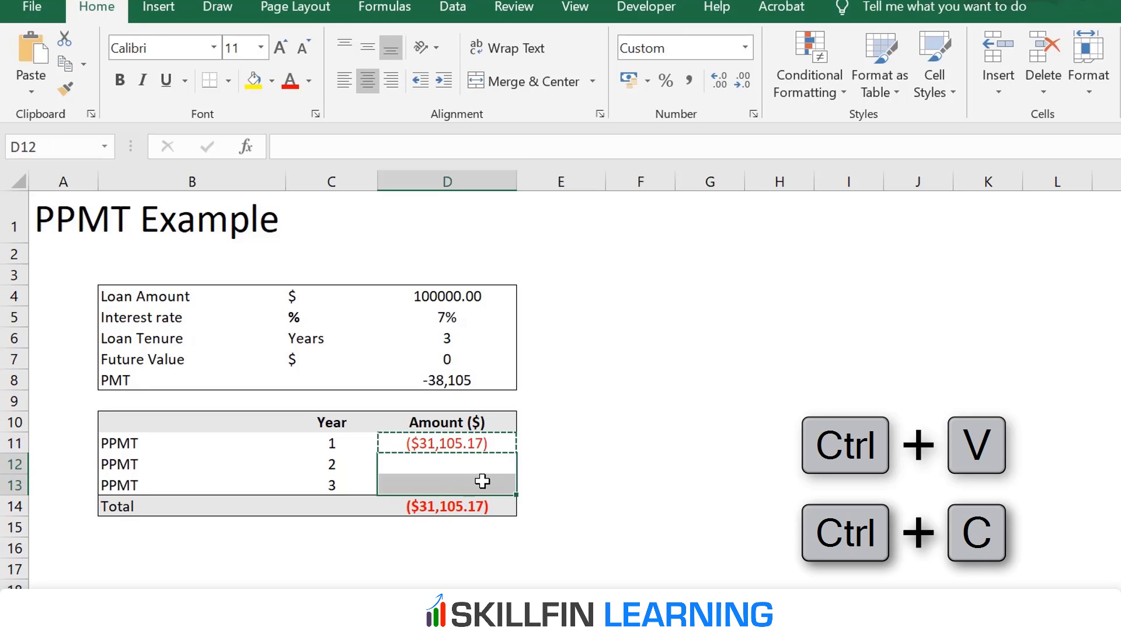
{"action": "key", "text": "ctrl+v"}
{"action": "key", "text": "Escape"}
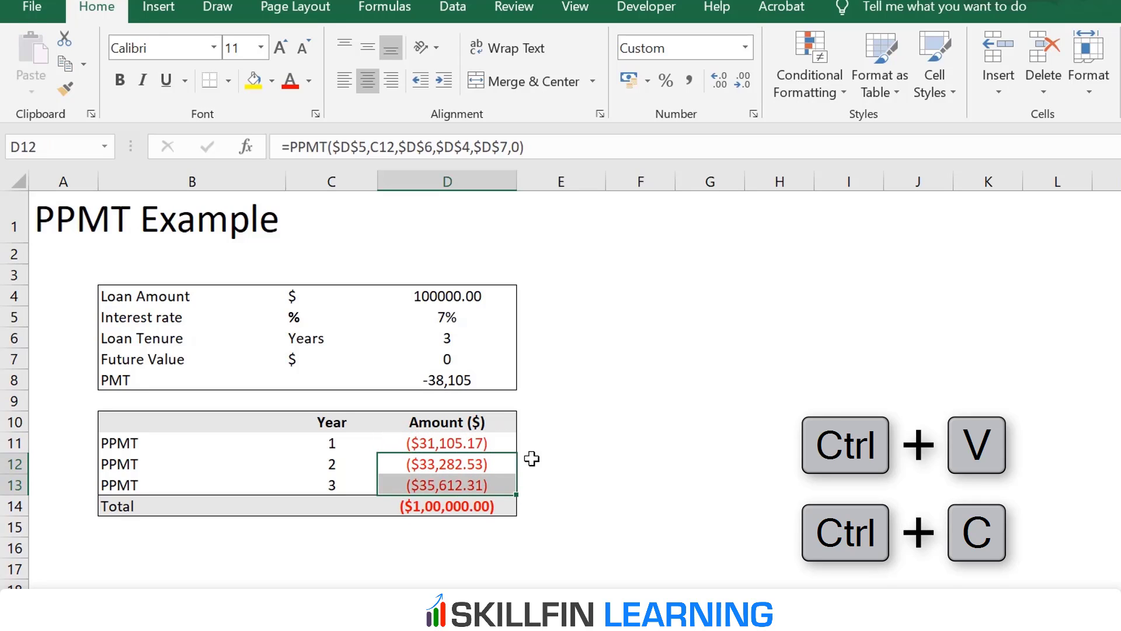
- Review the yearly principal payments in D11:D13 and compare their total in D14 with the loan amount in D4
{"action": "left_click", "coordinate": [473, 461]}
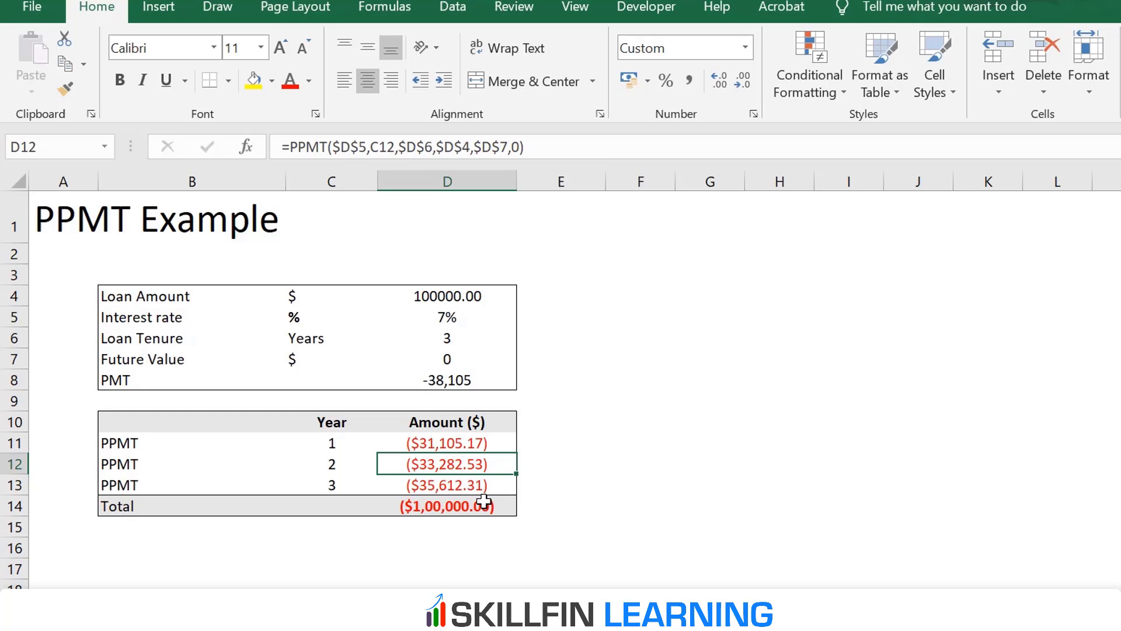
{"action": "left_click_drag", "start_coordinate": [483, 442], "coordinate": [476, 488]}
{"action": "left_click", "coordinate": [454, 512]}
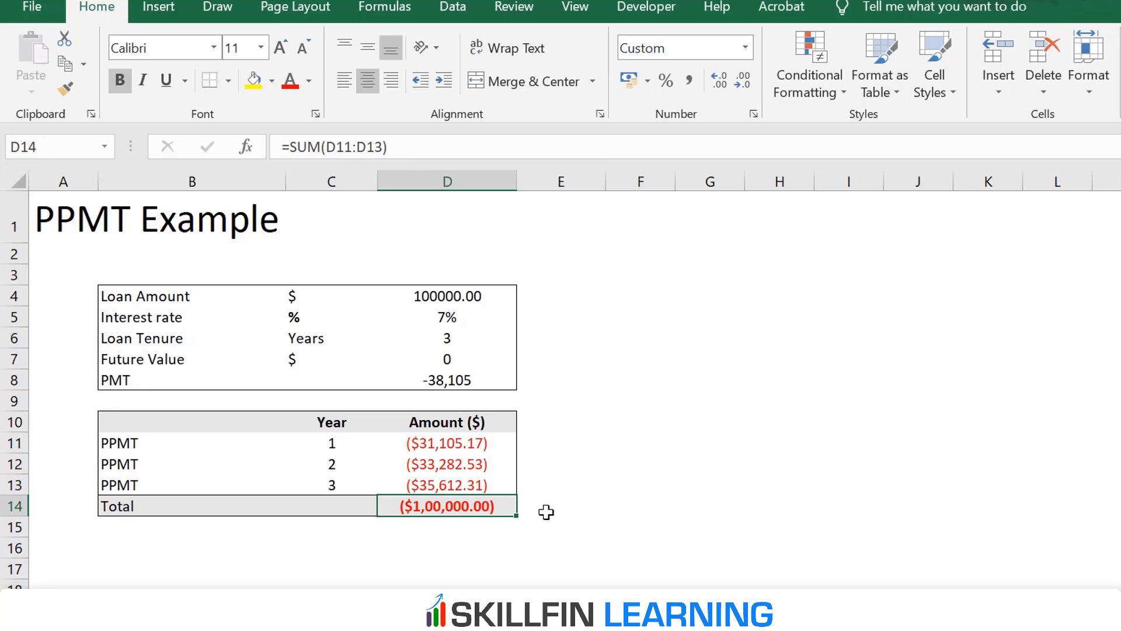
{"action": "left_click", "coordinate": [458, 299]}
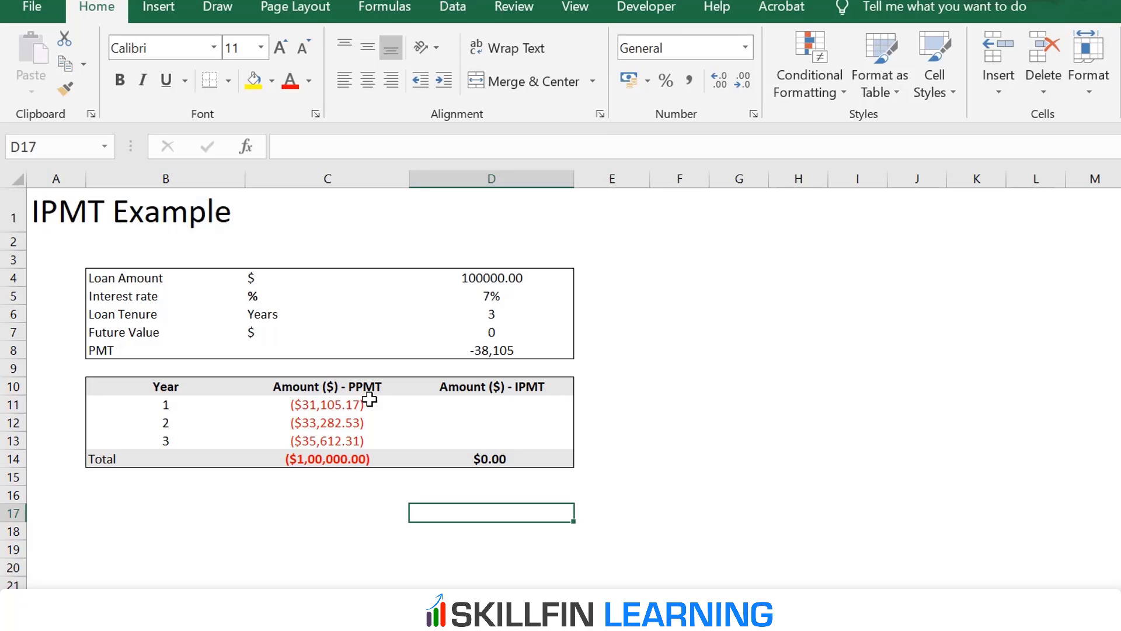
- On the IPMT Example sheet, calculate the year 1 interest payment in D11 with =IPMT(D5,B11,D6,D4,D7,0)
{"action": "left_click", "coordinate": [440, 407]}
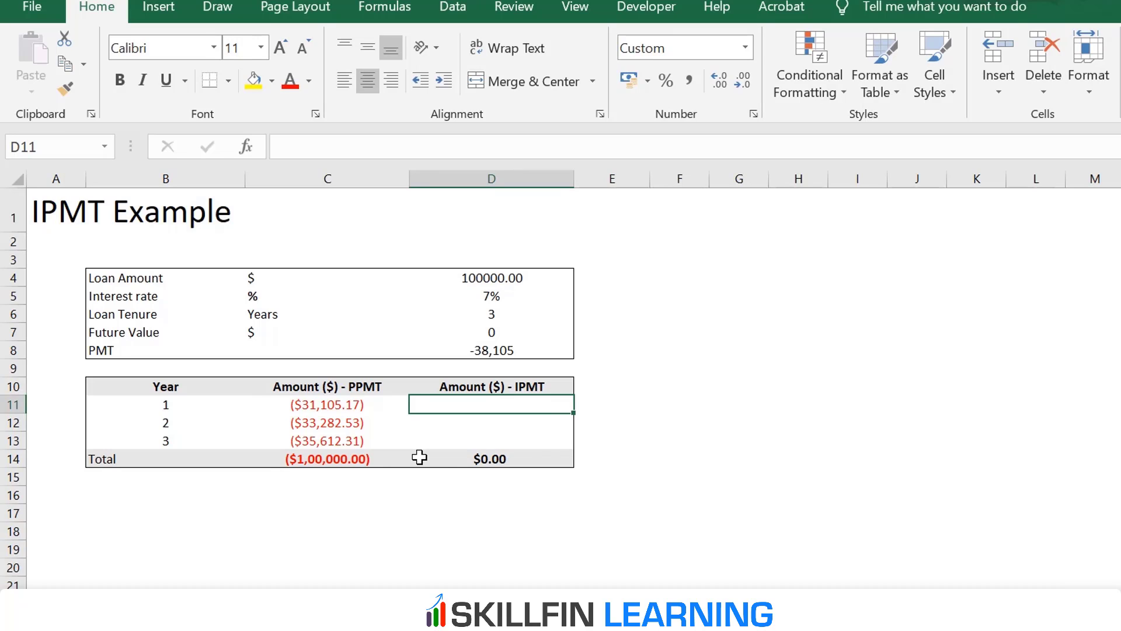
{"action": "type", "text": "="}
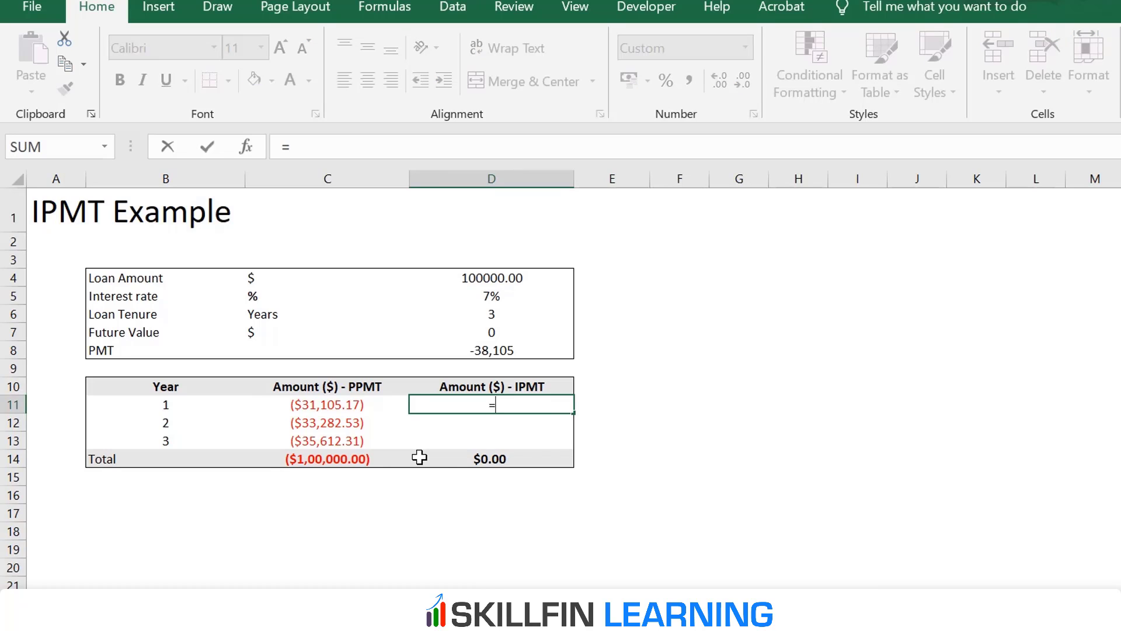
{"action": "type", "text": "ipmt("}
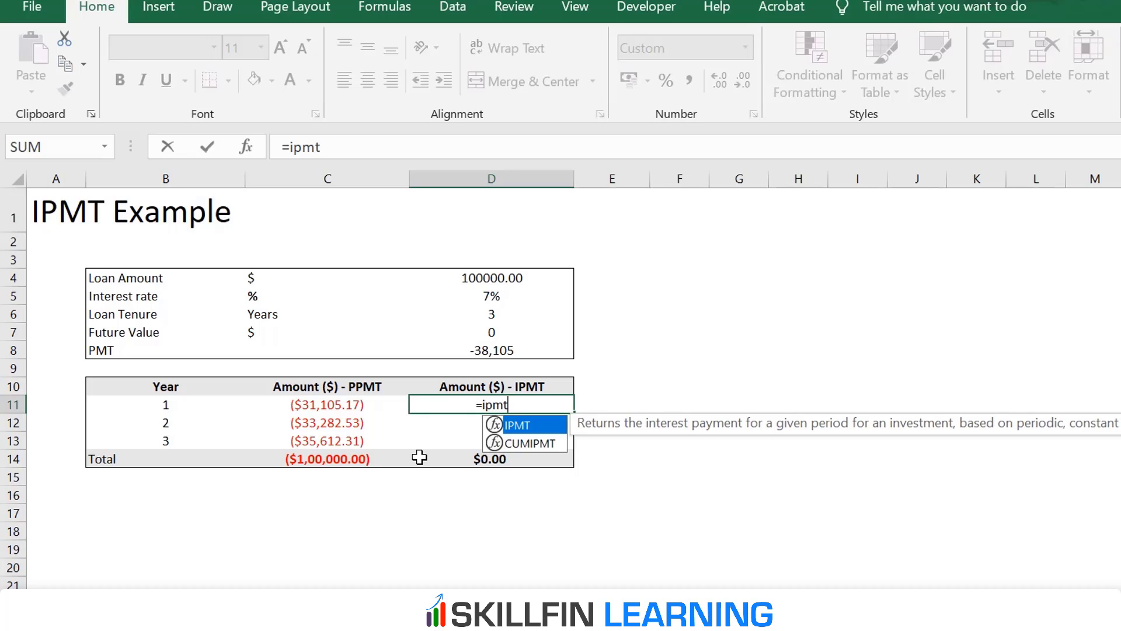
{"action": "left_click", "coordinate": [491, 300]}
{"action": "type", "text": ","}
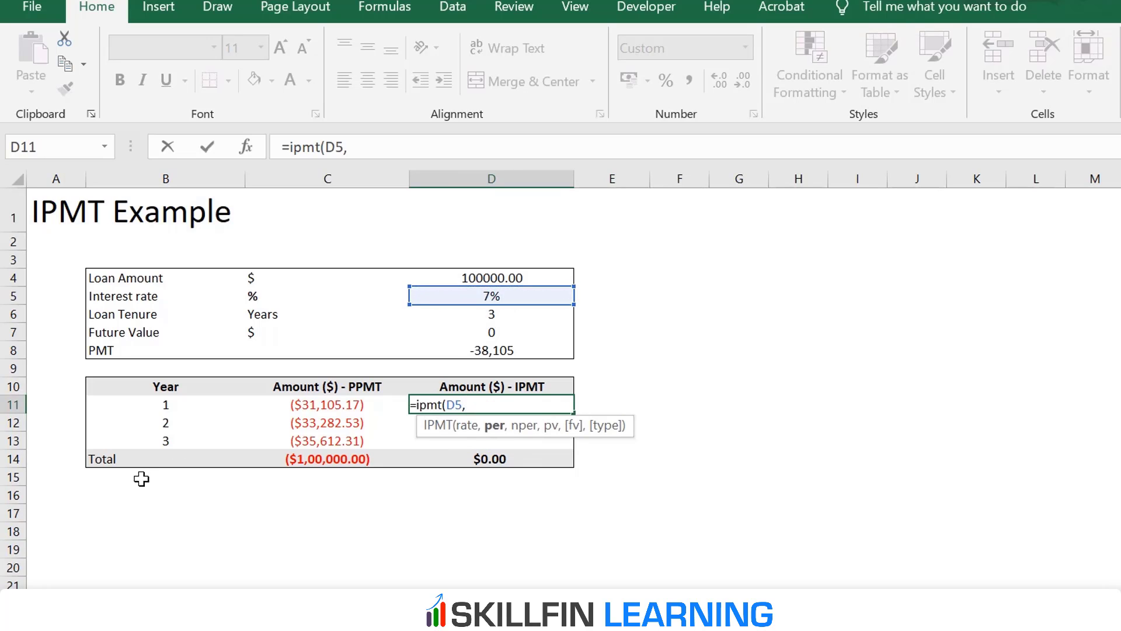
{"action": "left_click", "coordinate": [164, 402]}
{"action": "type", "text": ","}
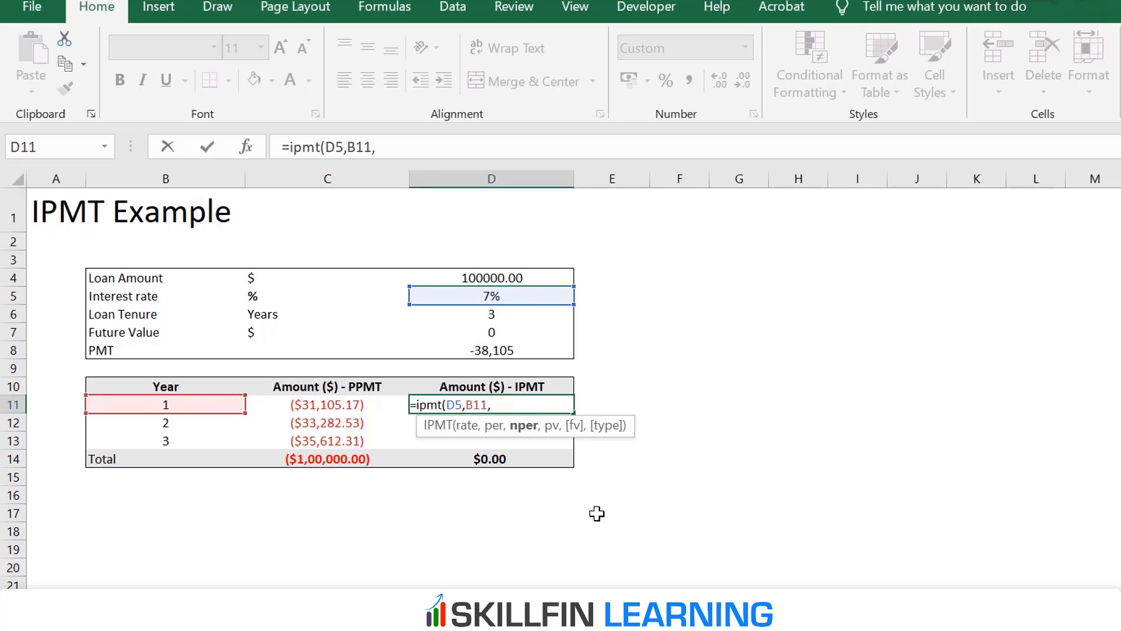
{"action": "left_click", "coordinate": [512, 318]}
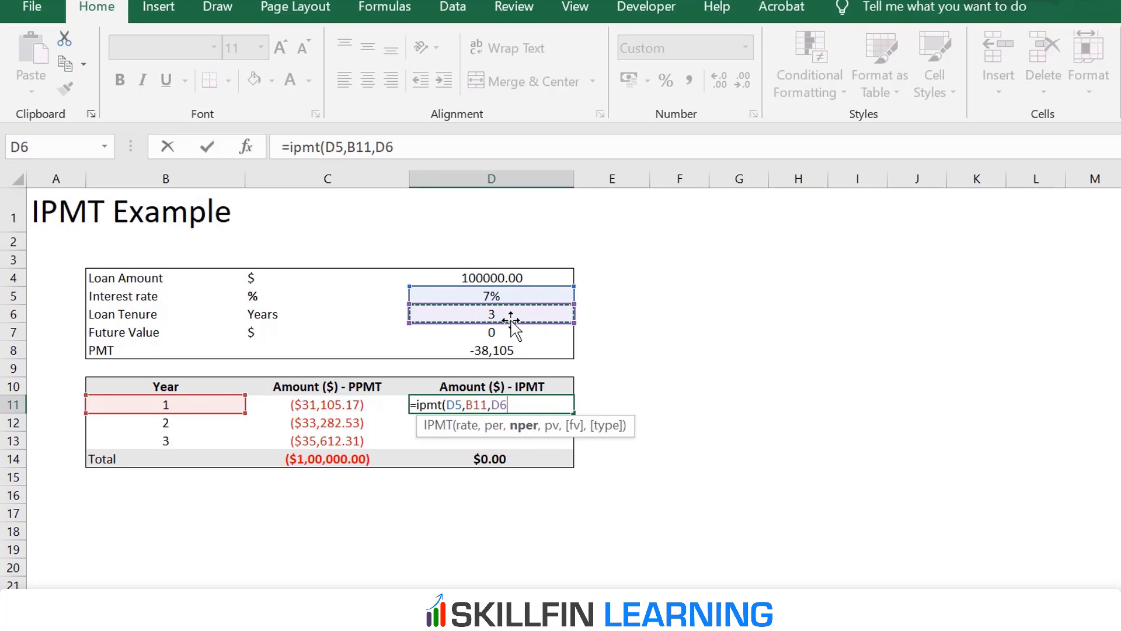
{"action": "type", "text": ","}
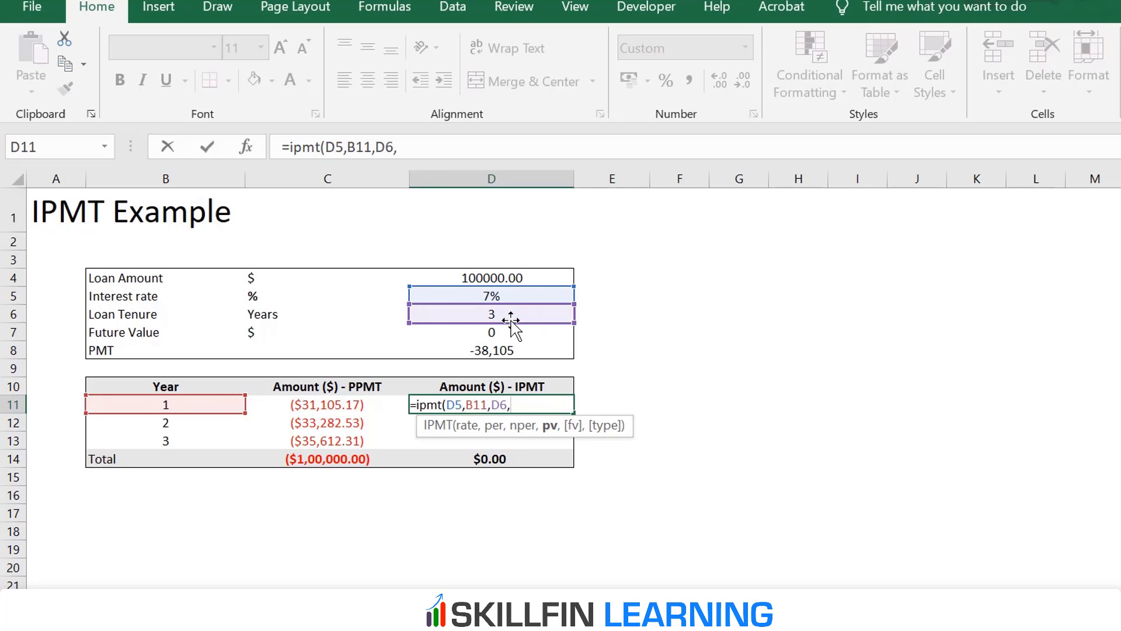
{"action": "left_click", "coordinate": [476, 278]}
{"action": "type", "text": ","}
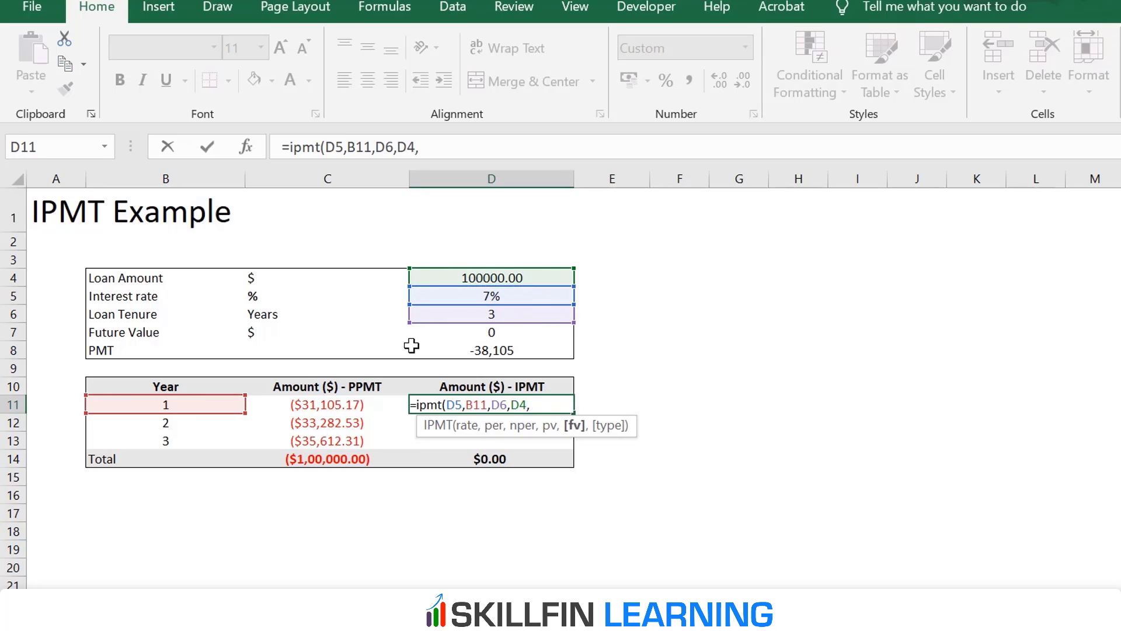
{"action": "left_click", "coordinate": [446, 333]}
{"action": "type", "text": ",0"}
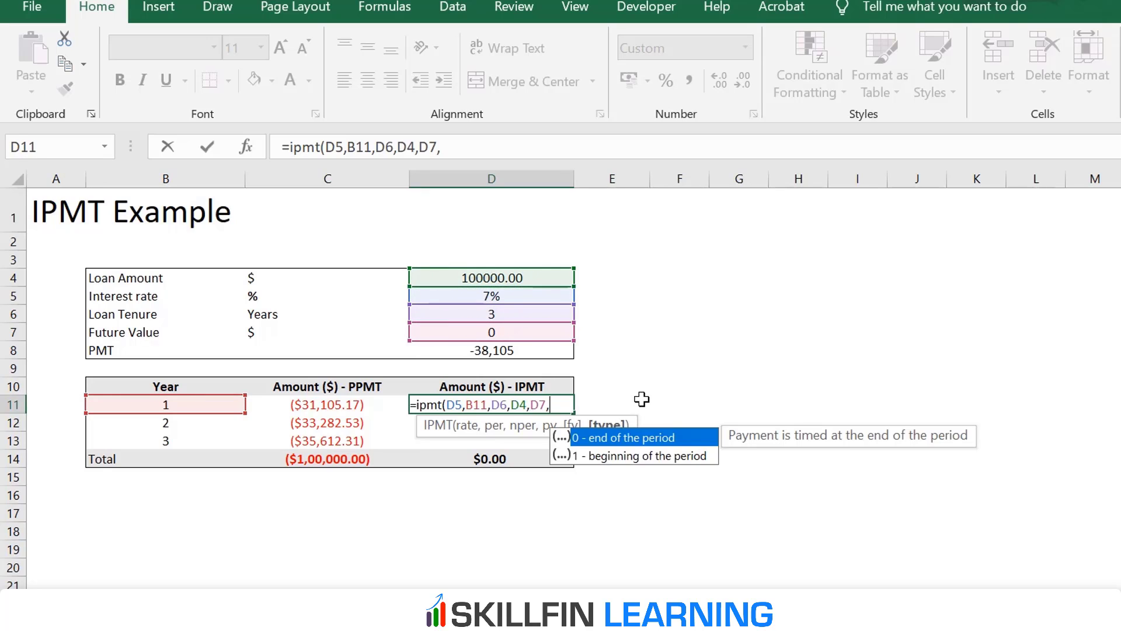
{"action": "type", "text": ")"}
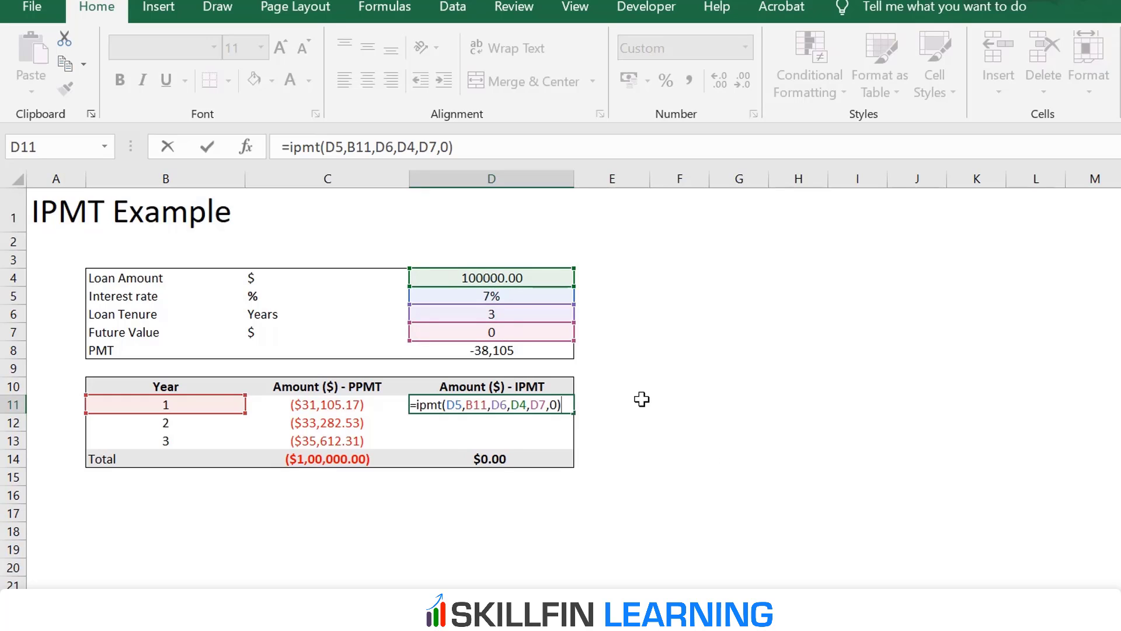
{"action": "key", "text": "Return"}
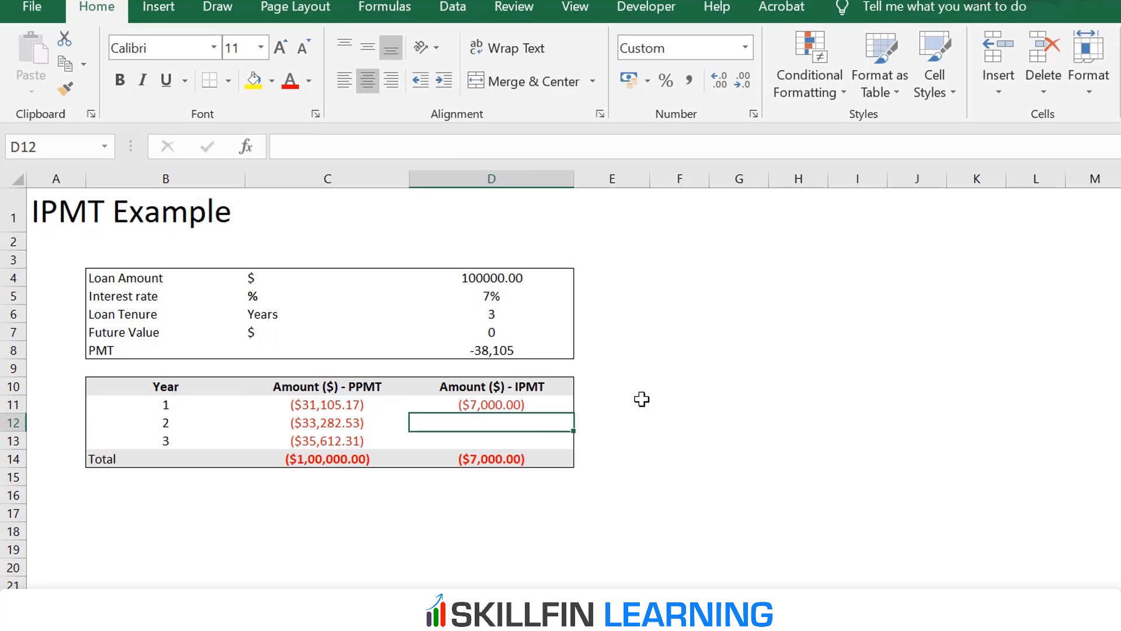
- Compare the year 1 principal and interest payments in C11:D11 with the yearly payment in D8
{"action": "left_click", "coordinate": [519, 407]}
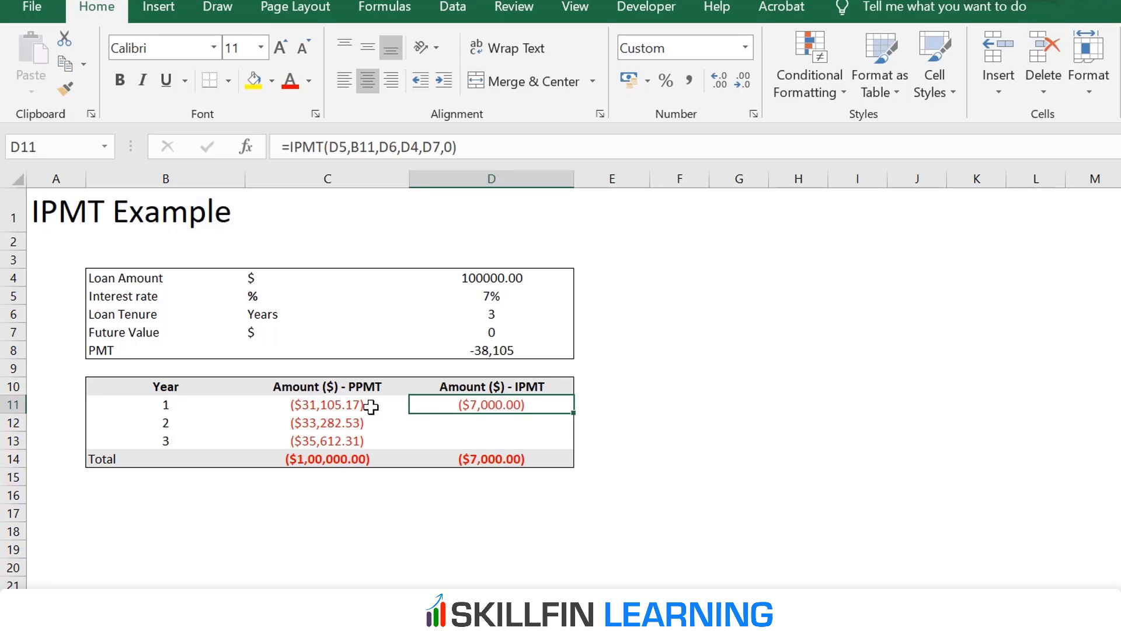
{"action": "left_click_drag", "start_coordinate": [358, 407], "coordinate": [466, 407]}
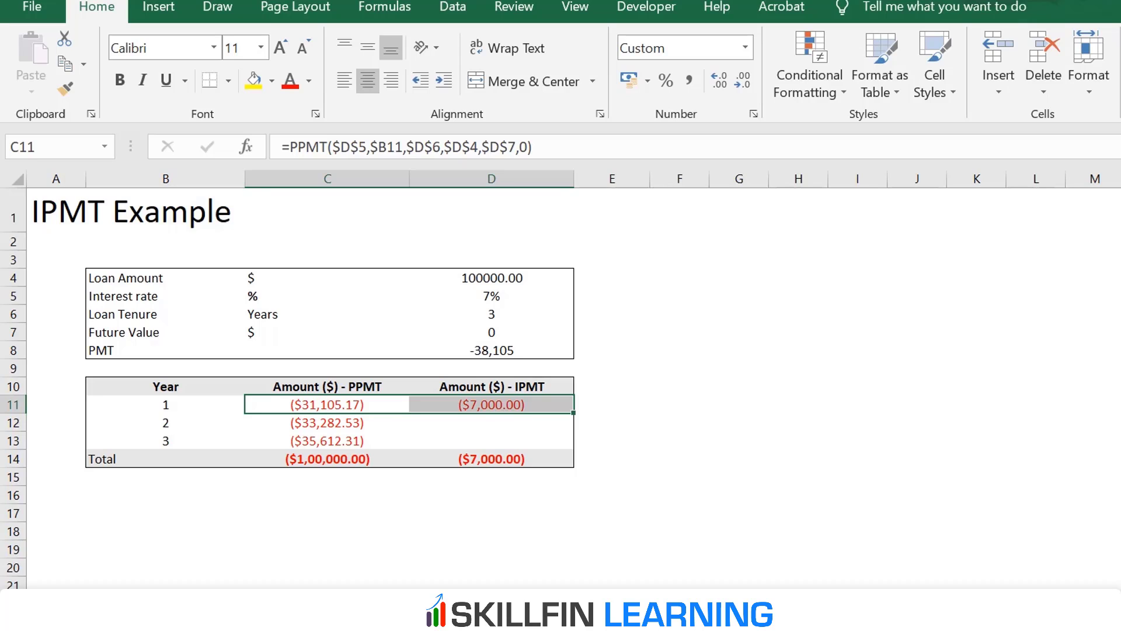
{"action": "left_click", "coordinate": [458, 428]}
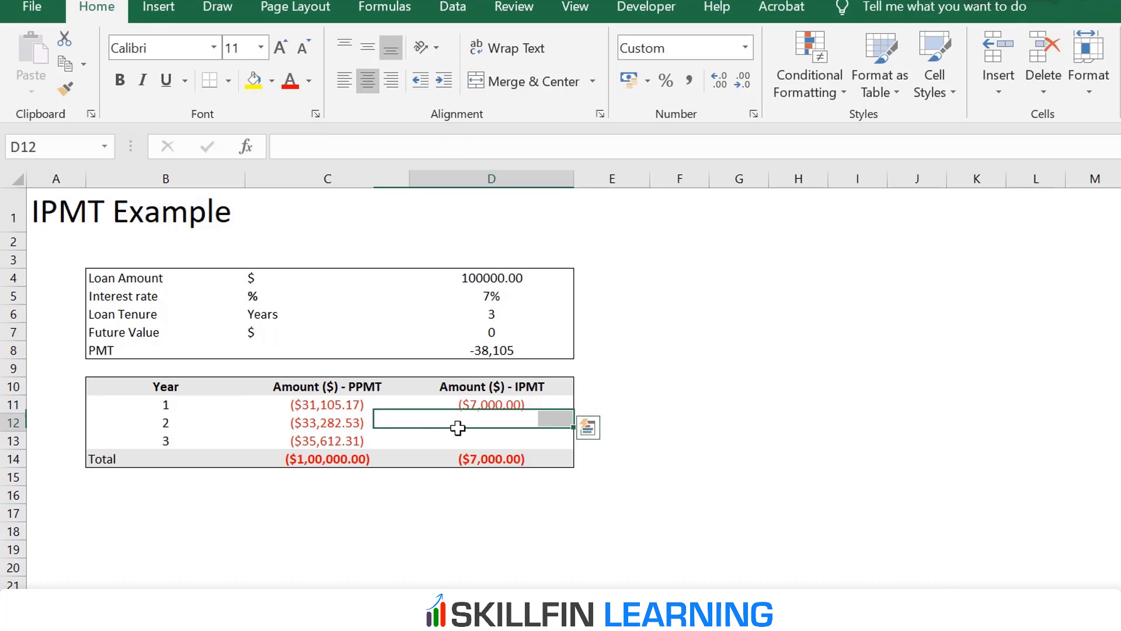
- Make the D5, D6, D4 and D7 references in D11's IPMT formula absolute, keeping B11 relative
{"action": "left_click", "coordinate": [487, 405]}
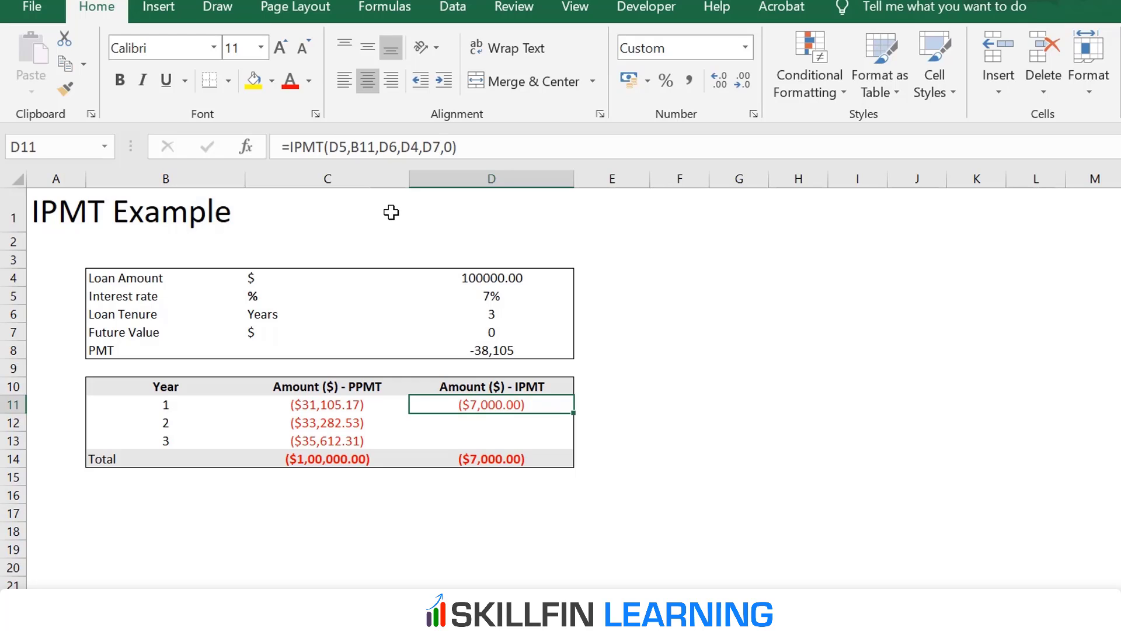
{"action": "left_click", "coordinate": [338, 147]}
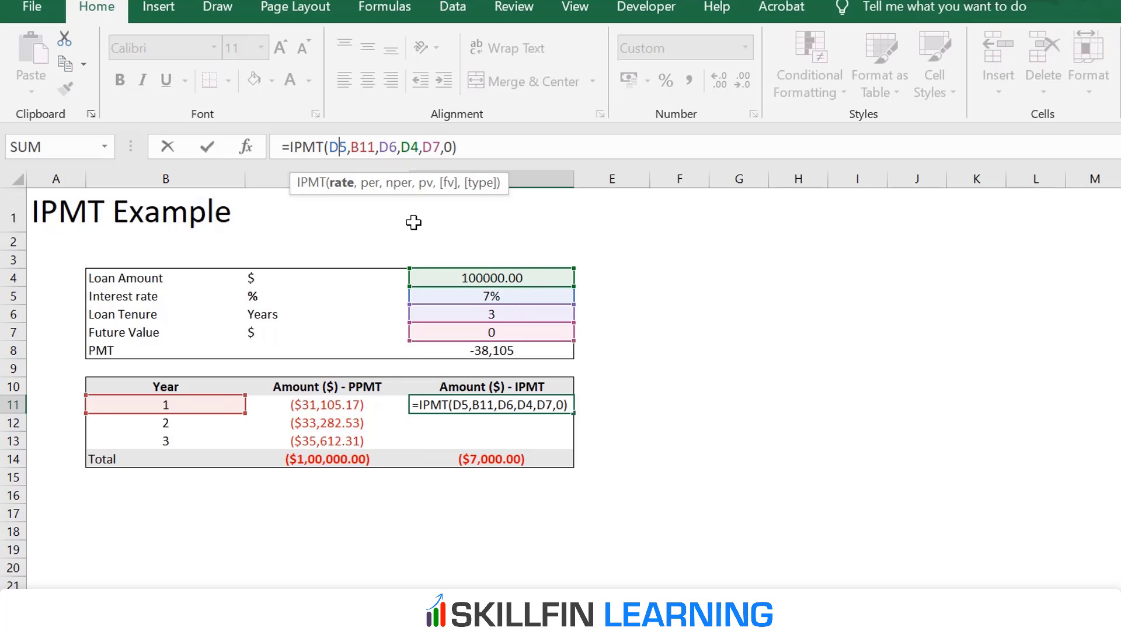
{"action": "key", "text": "F4"}
{"action": "left_click", "coordinate": [403, 147]}
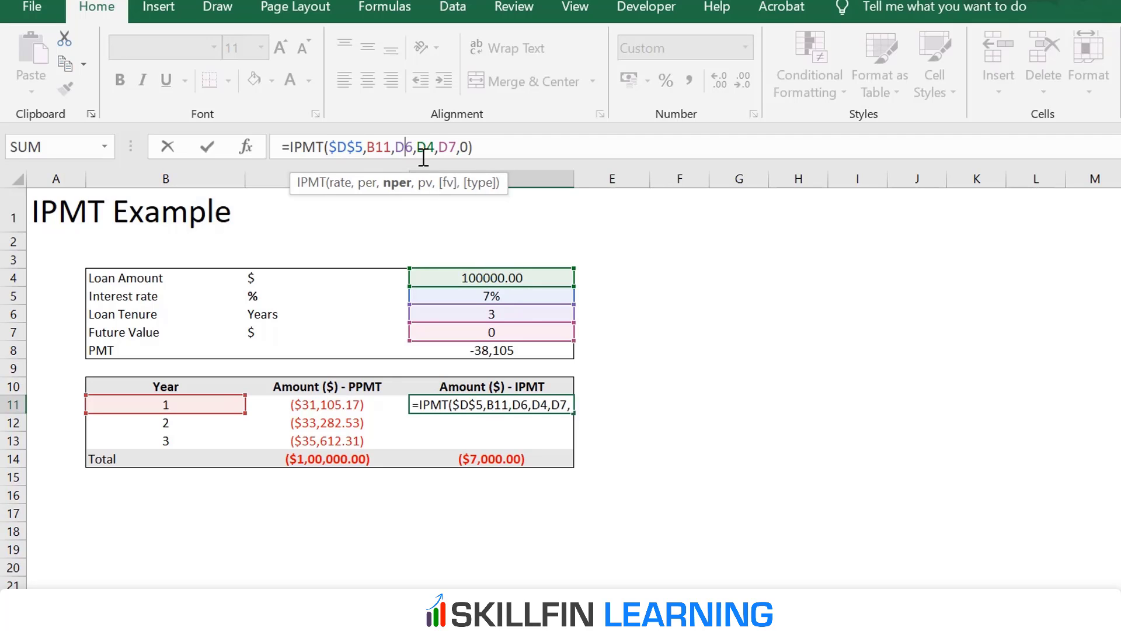
{"action": "key", "text": "F4"}
{"action": "left_click", "coordinate": [432, 147]}
{"action": "key", "text": "F4"}
{"action": "left_click", "coordinate": [479, 147]}
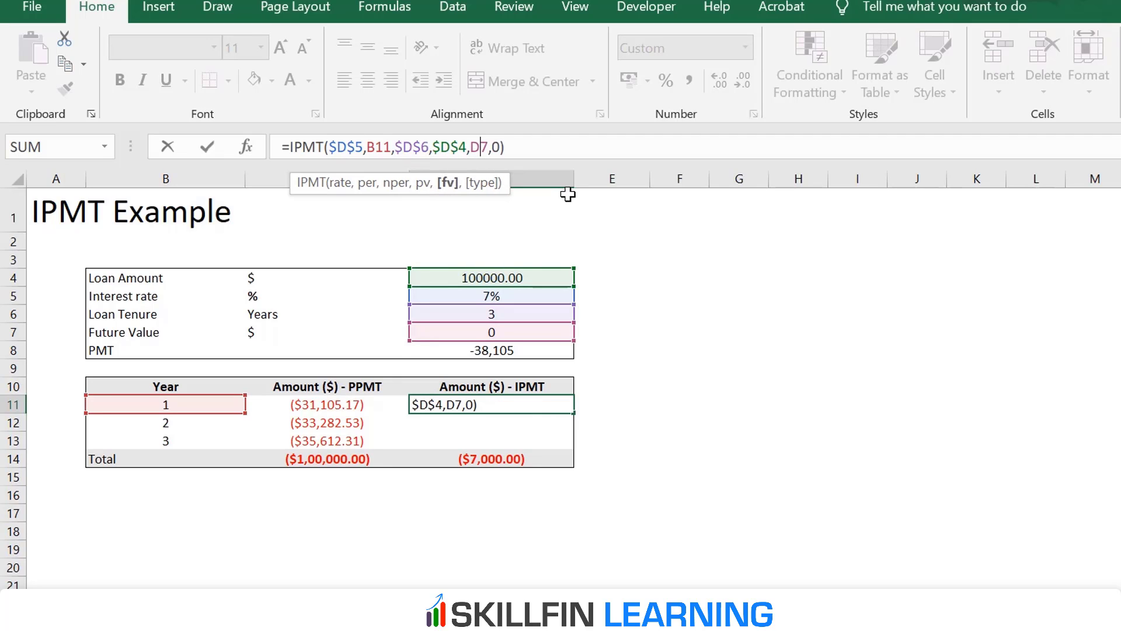
{"action": "key", "text": "F4"}
{"action": "key", "text": "Return"}
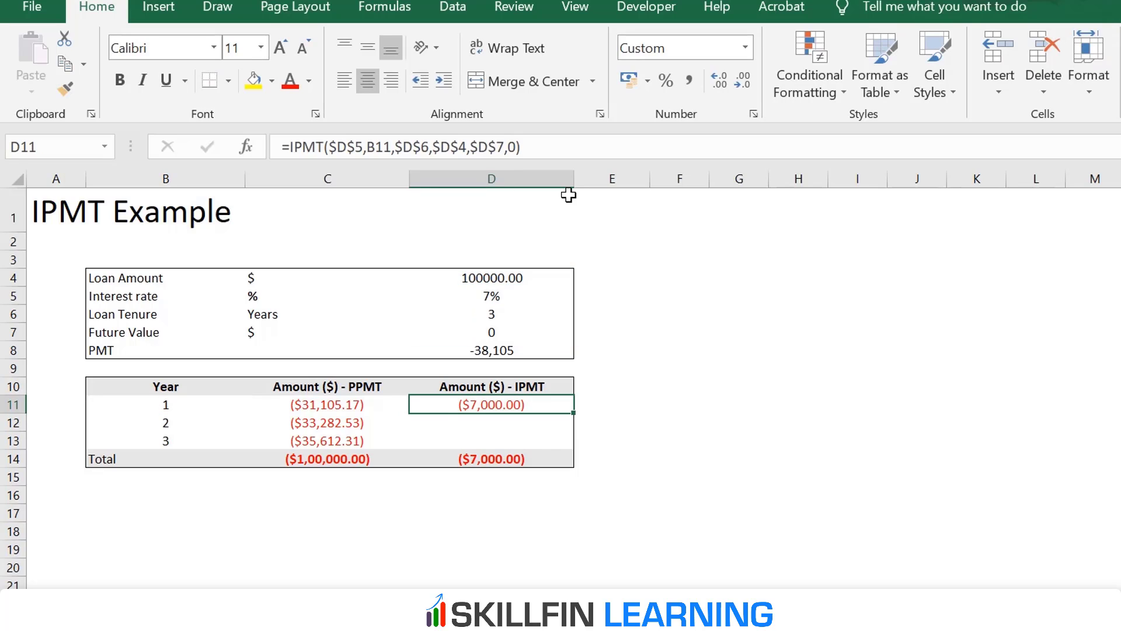
- Copy the IPMT formula from D11 down through D13 to calculate the interest payments for years 2 and 3
{"action": "key", "text": "ctrl+c"}
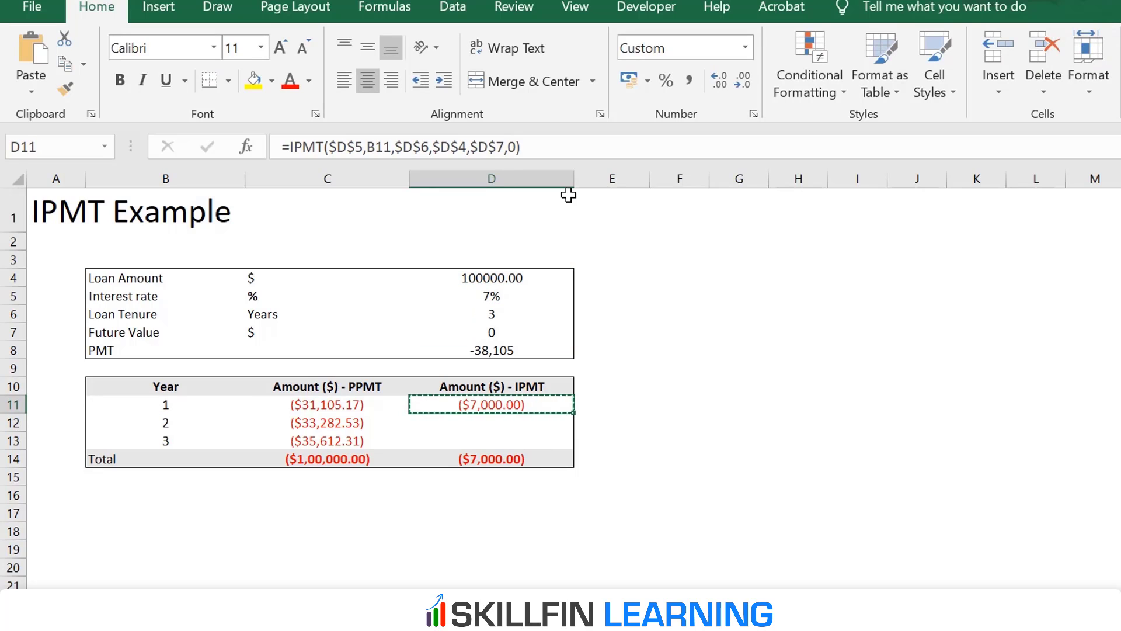
{"action": "key", "text": "shift+Down"}
{"action": "key", "text": "shift+Down"}
{"action": "key", "text": "ctrl+v"}
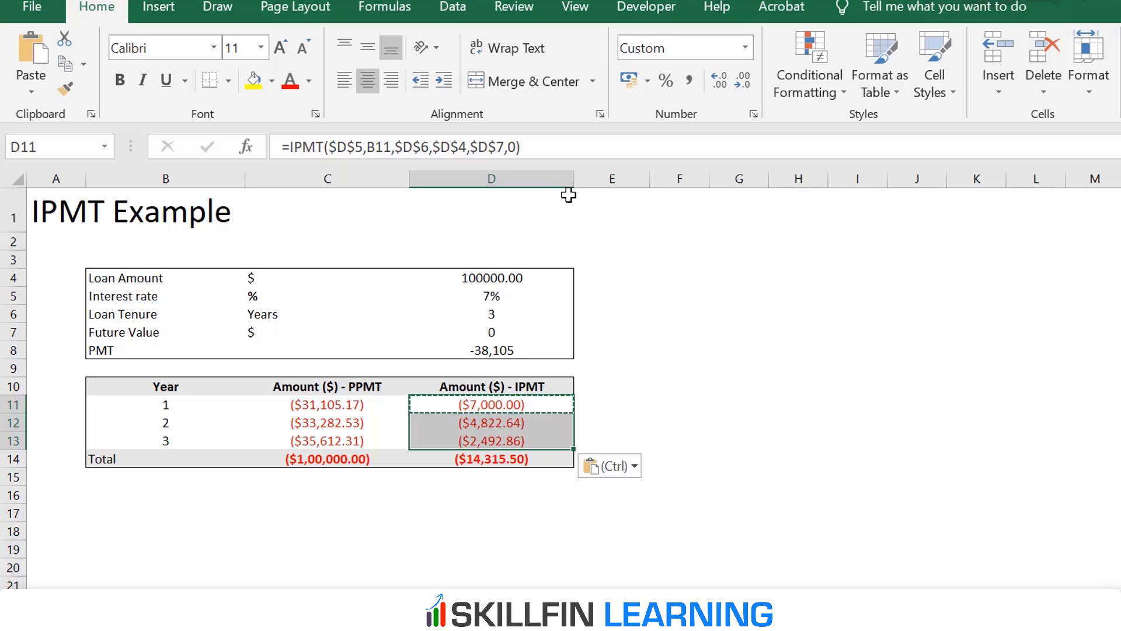
{"action": "key", "text": "Down"}
{"action": "key", "text": "Escape"}
- Examine how the yearly interest payments in D11:D13 change alongside the principal payments in C11:C13
{"action": "key", "text": "Up"}
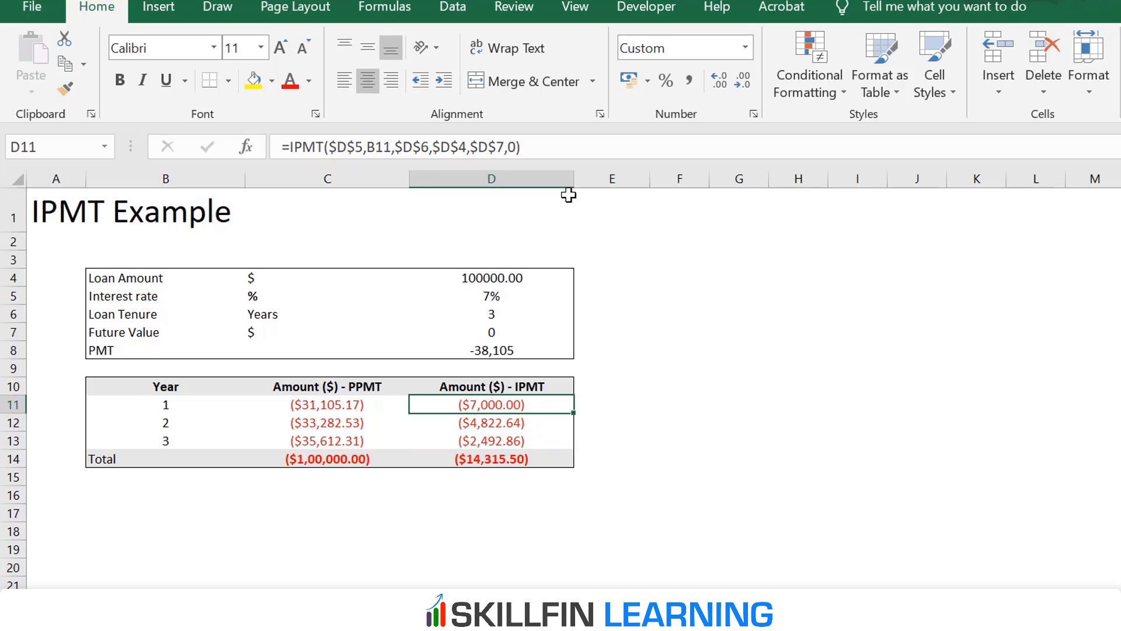
{"action": "key", "text": "Down"}
{"action": "key", "text": "Down"}
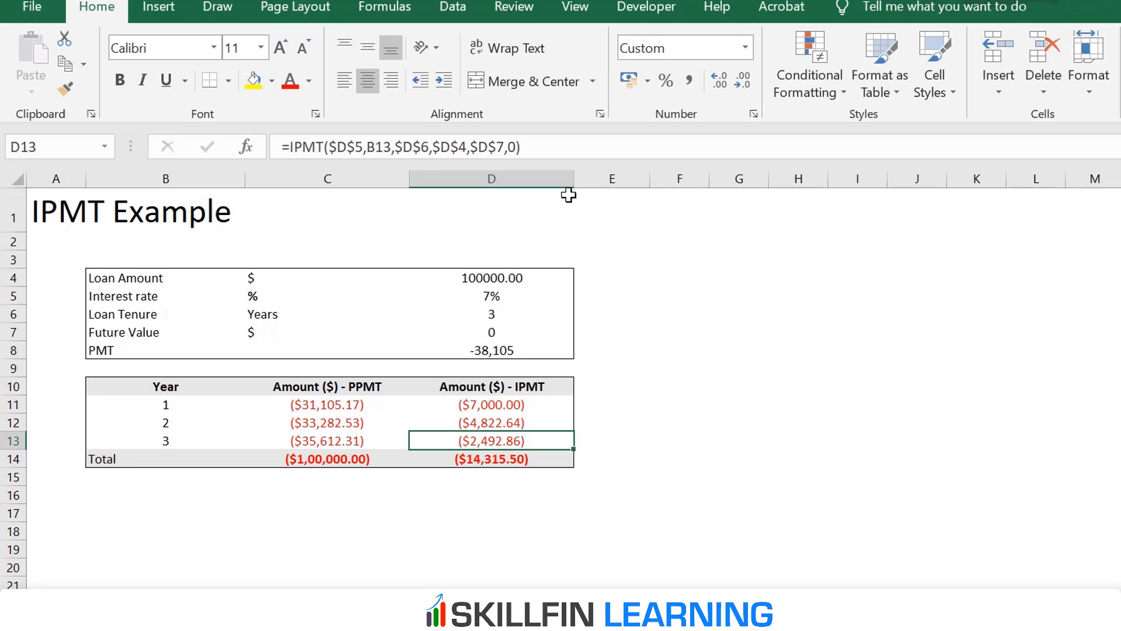
{"action": "key", "text": "Left"}
{"action": "key", "text": "Up"}
{"action": "key", "text": "Up"}
{"action": "key", "text": "Right"}
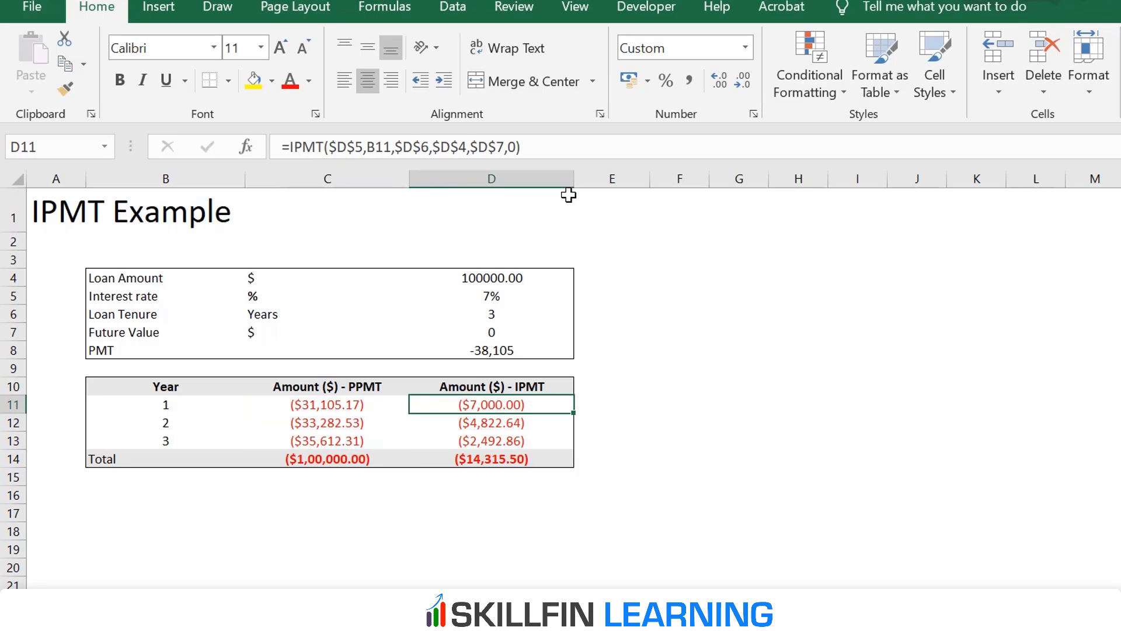
{"action": "key", "text": "Down"}
{"action": "key", "text": "Down"}
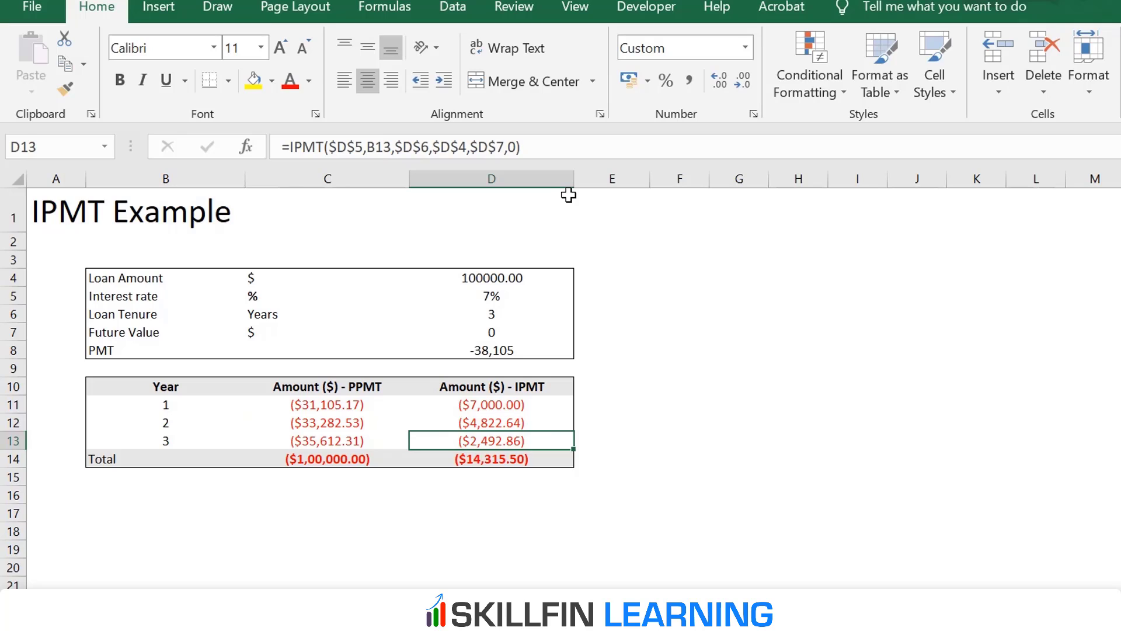
{"action": "key", "text": "Down"}
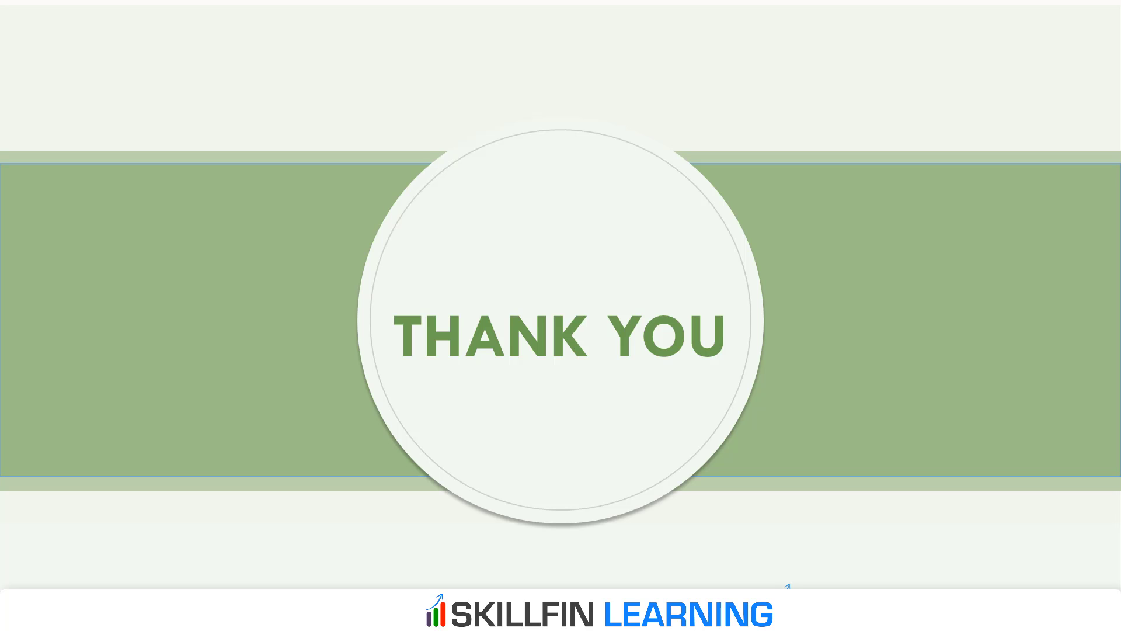